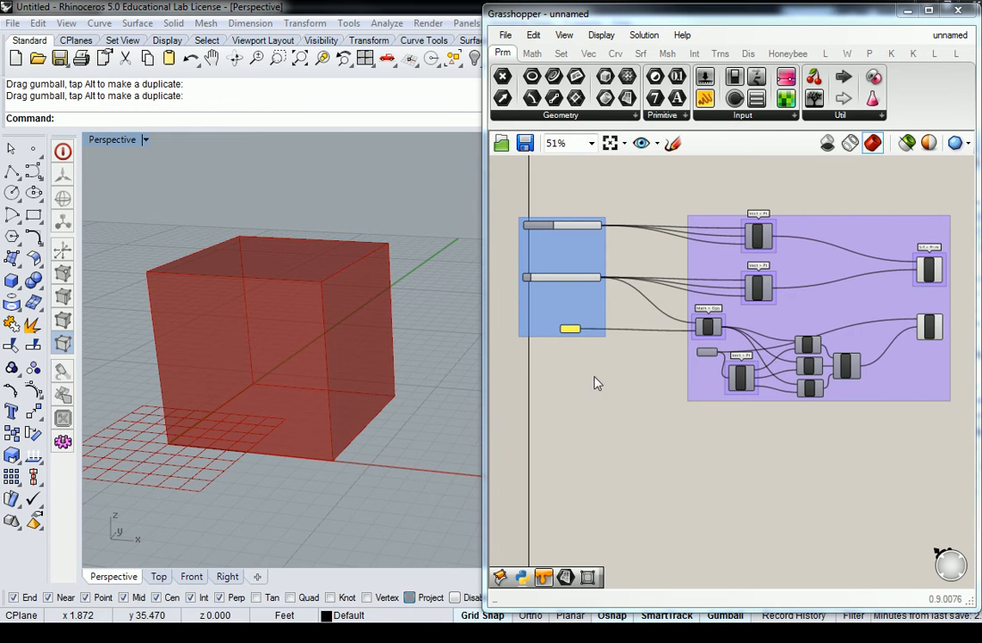
Step: Turn off the preview of all existing components in the two grouped areas of the canvas
scroll(665, 202, down, 3)
drag(592, 169, 823, 261)
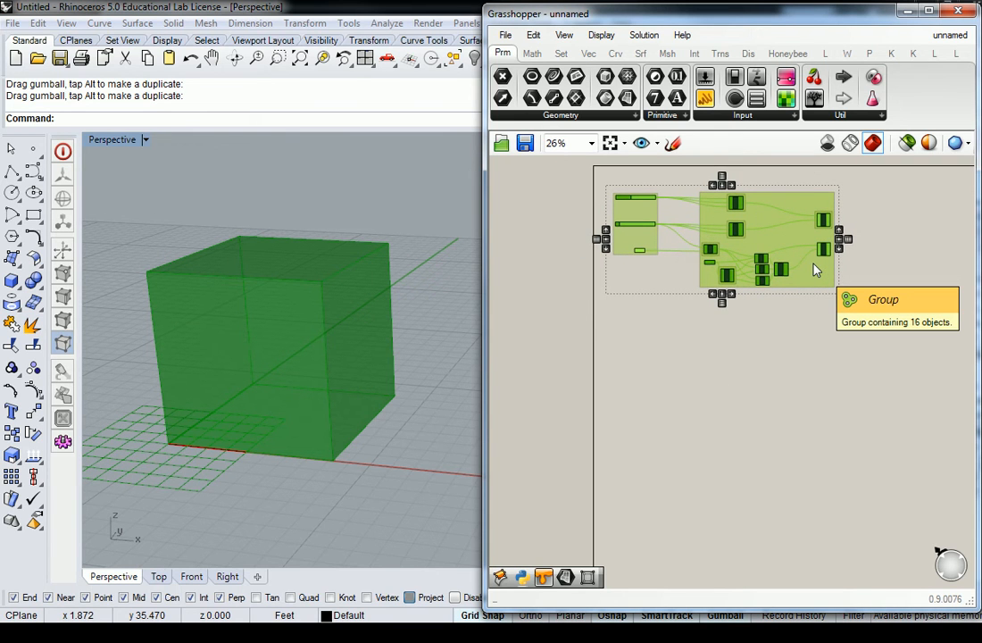
middle_click(823, 236)
click(865, 190)
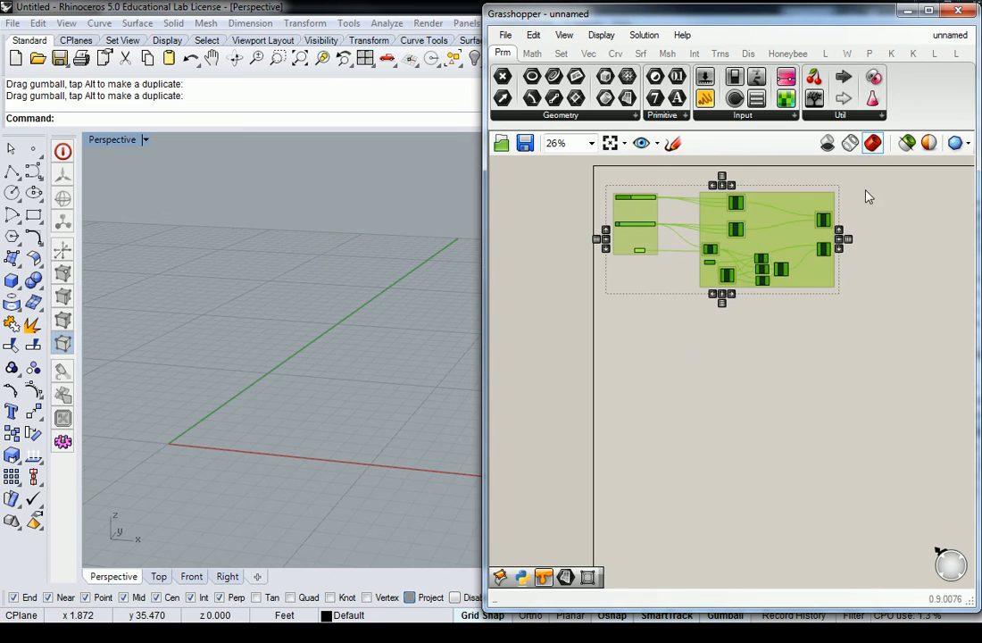
click(858, 355)
Step: Minimize the Grasshopper window to return to Rhino and widen the docked properties and layers area
scroll(386, 262, down, 8)
shift+right_drag(386, 262, 401, 374)
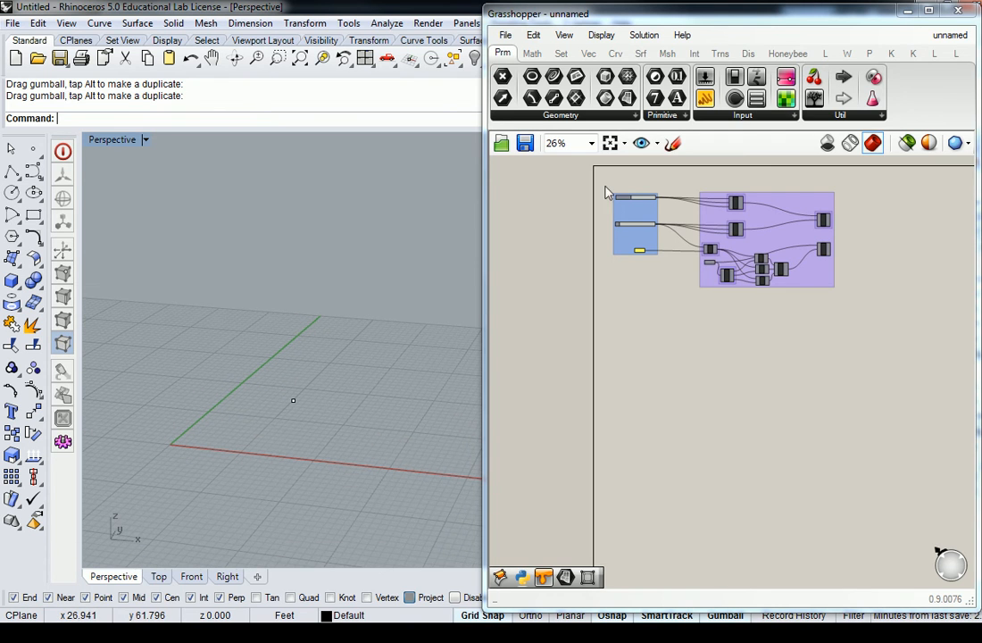
click(907, 10)
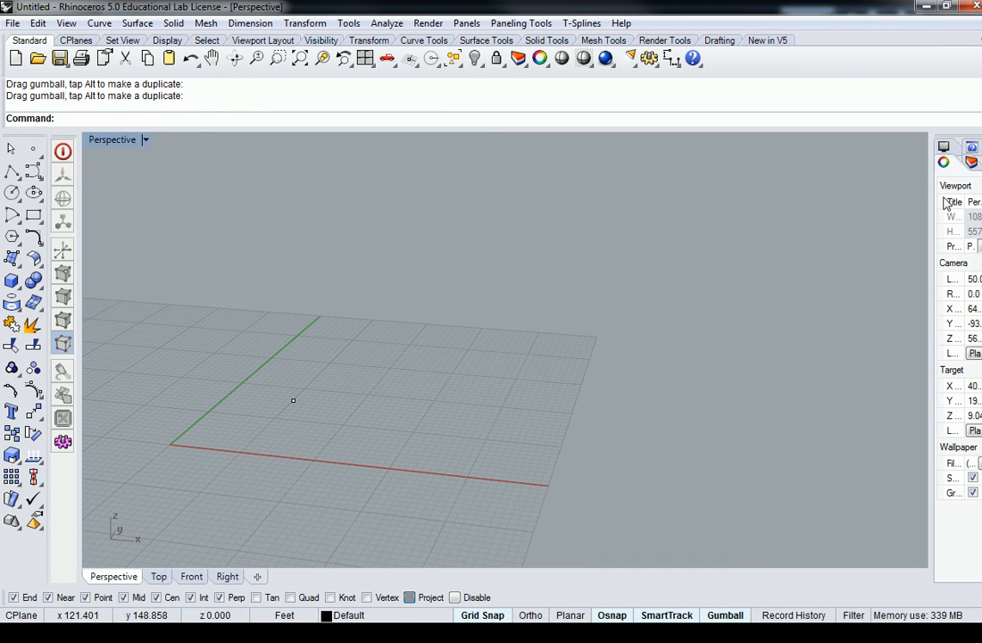
drag(933, 183, 785, 196)
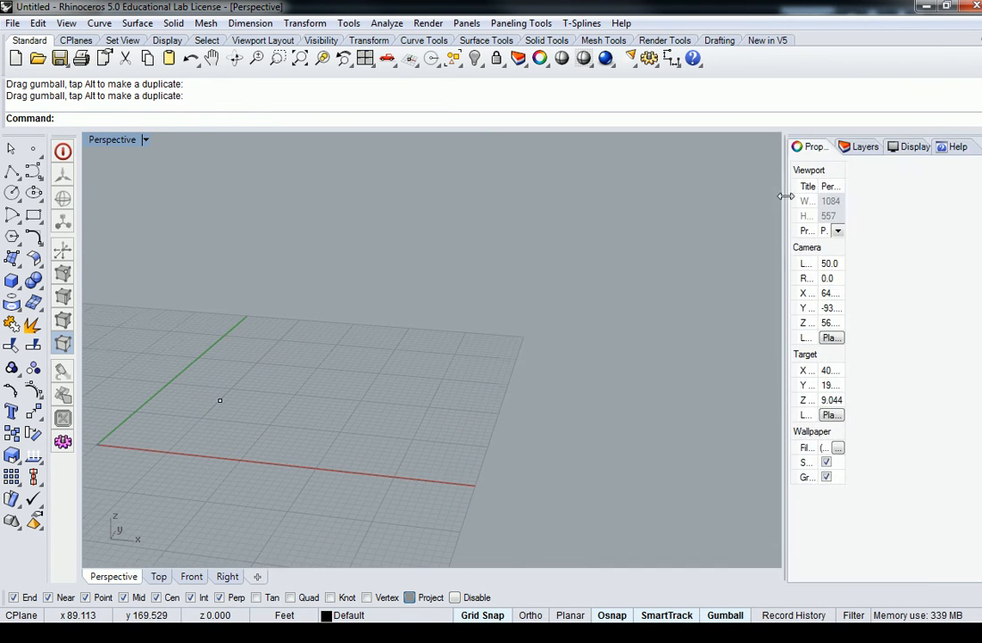
right_drag(384, 304, 515, 292)
click(396, 356)
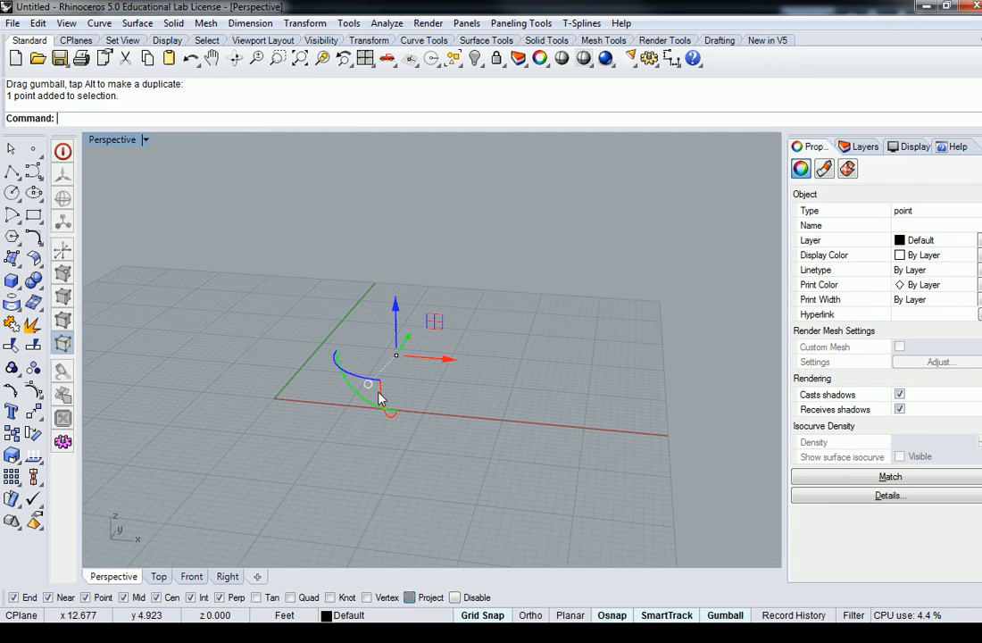
shift+right_drag(427, 373, 401, 384)
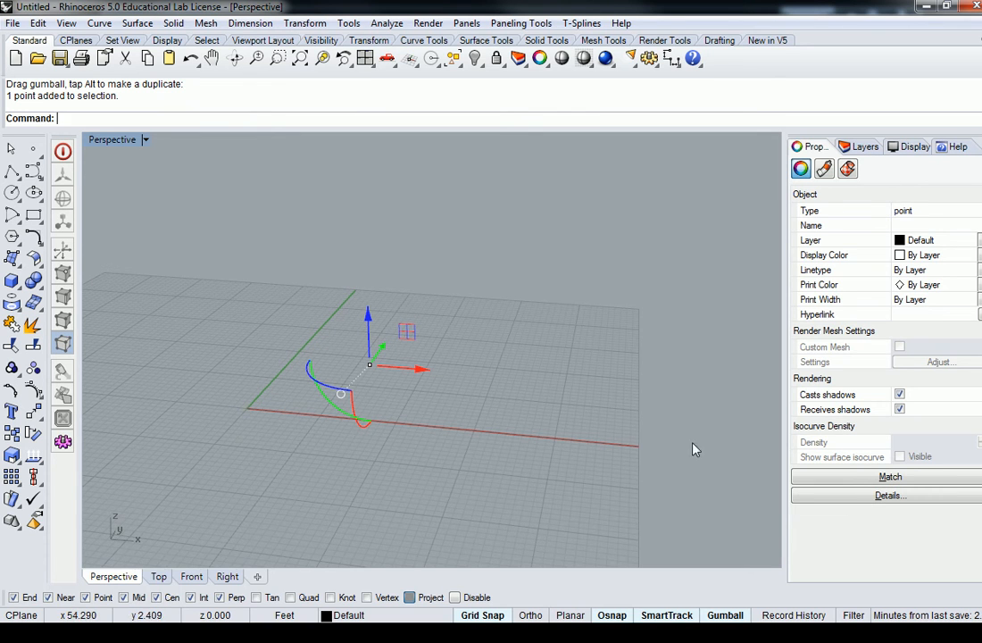
key(alt+Tab)
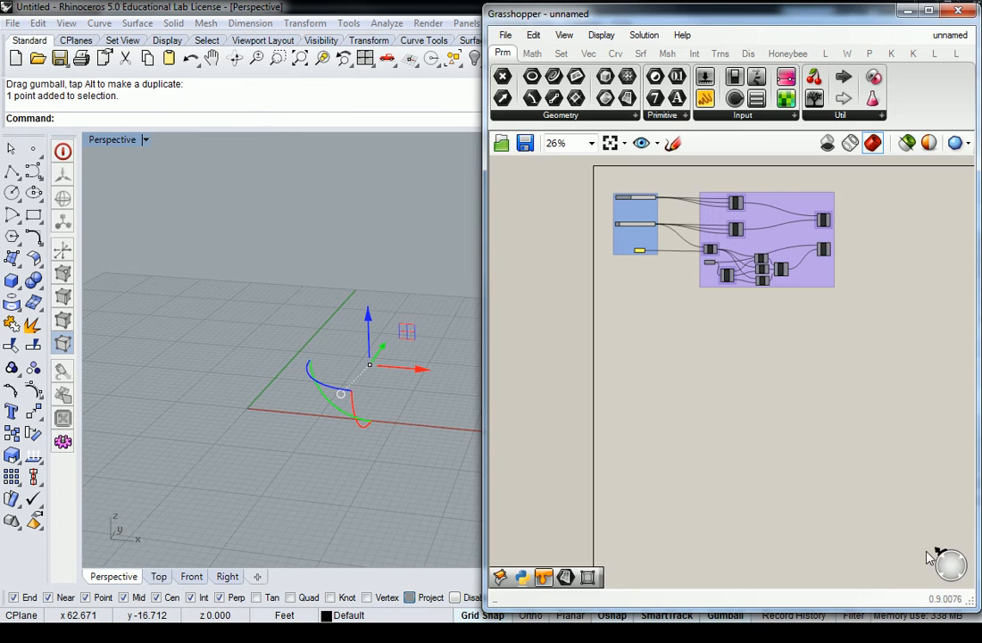
click(908, 12)
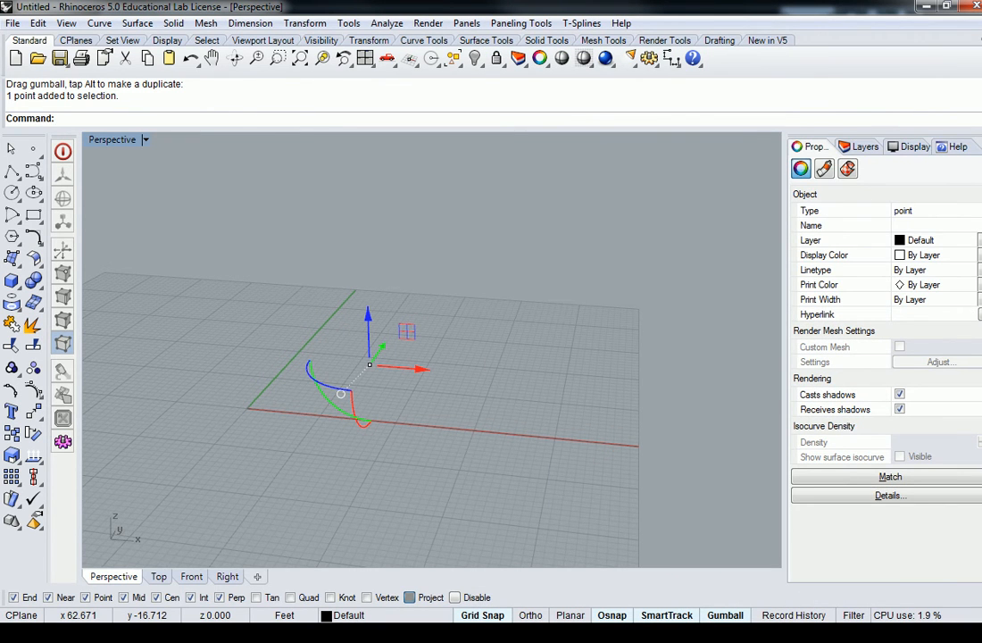
Step: Move the point object from the Default layer to Layer 01
click(862, 149)
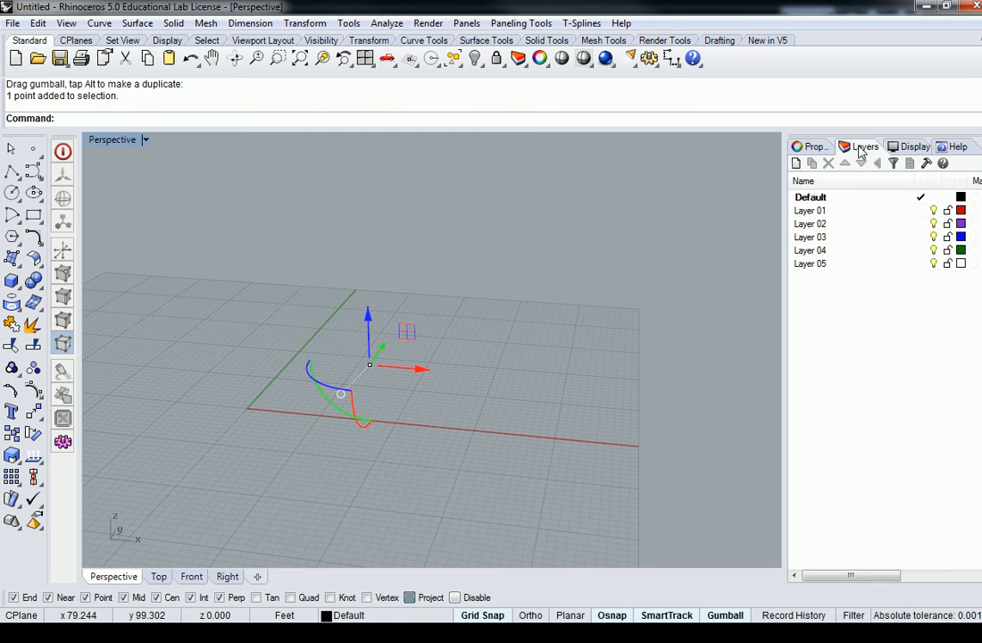
click(344, 300)
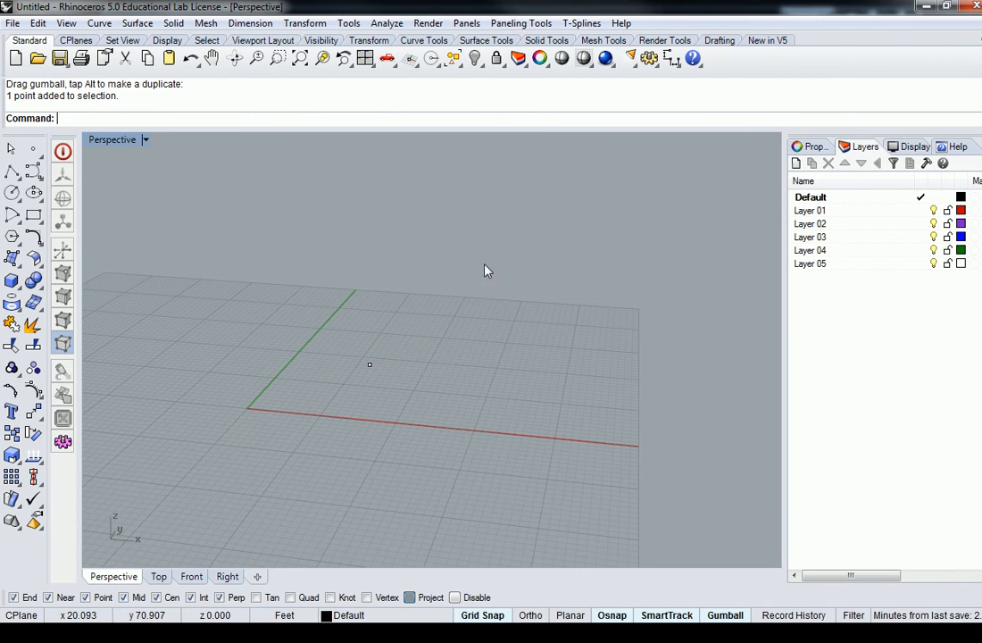
click(370, 365)
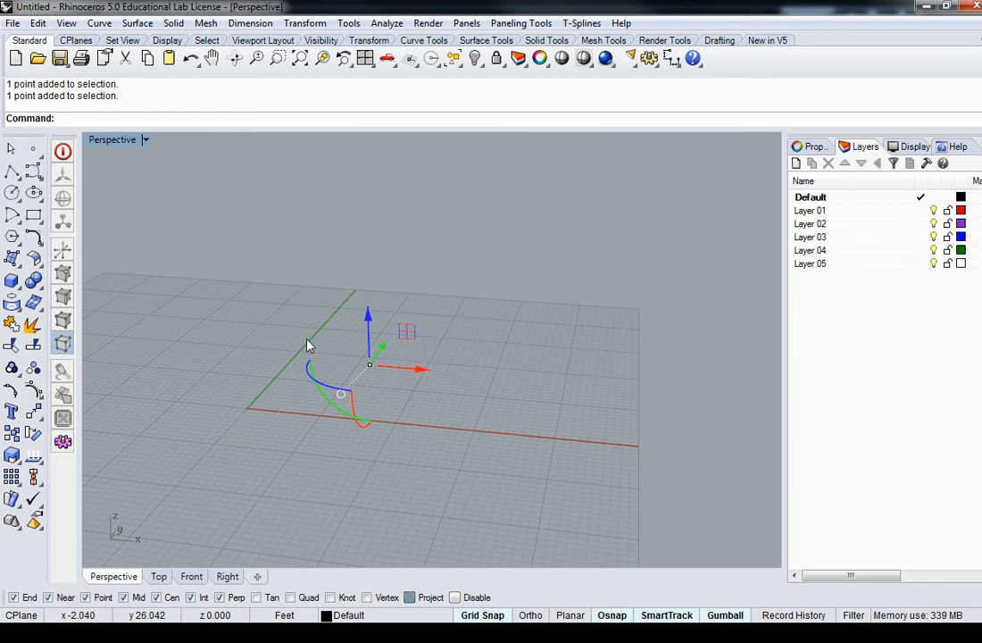
click(846, 212)
right_click(845, 211)
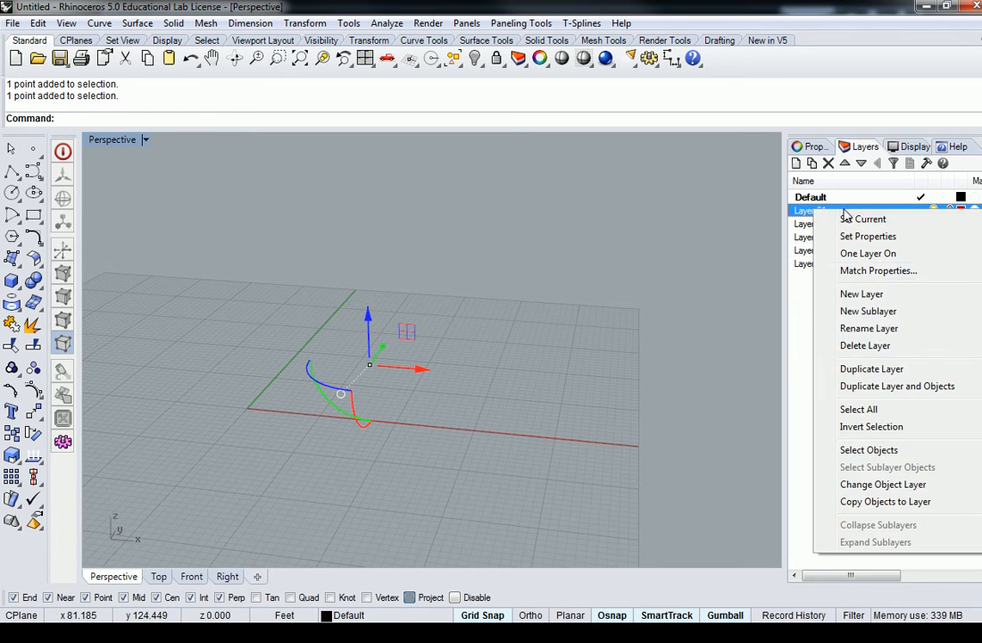
click(862, 484)
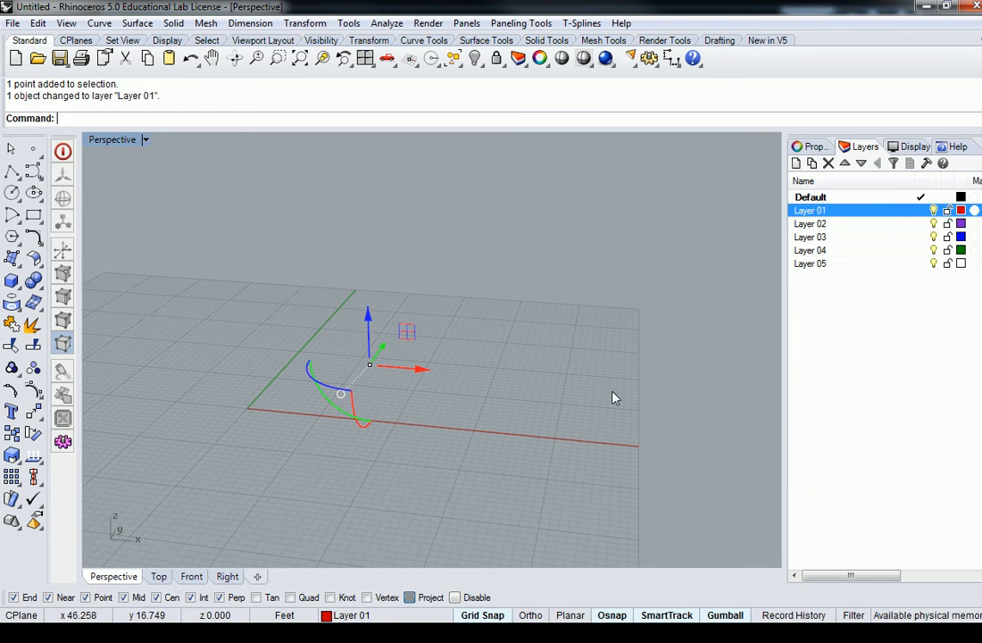
click(496, 360)
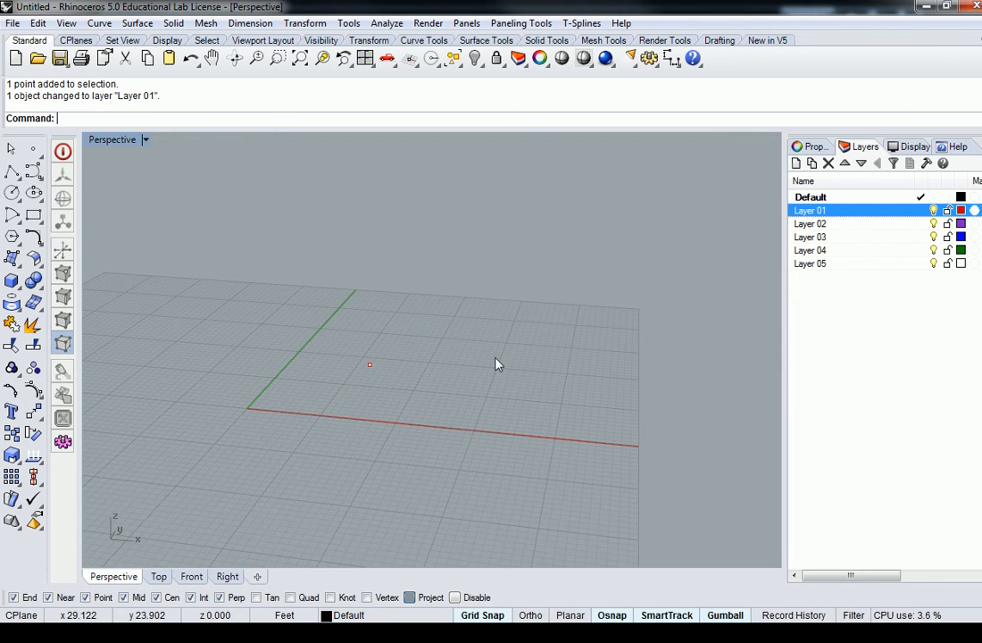
Step: Turn off the visibility of Layer 01 to hide the point
scroll(362, 373, up, 4)
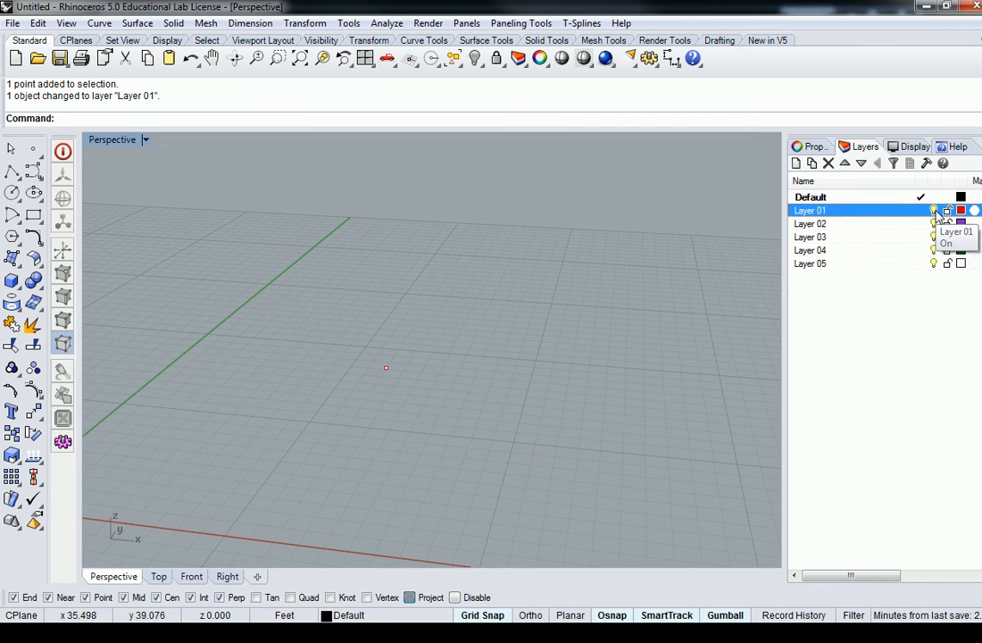
click(934, 210)
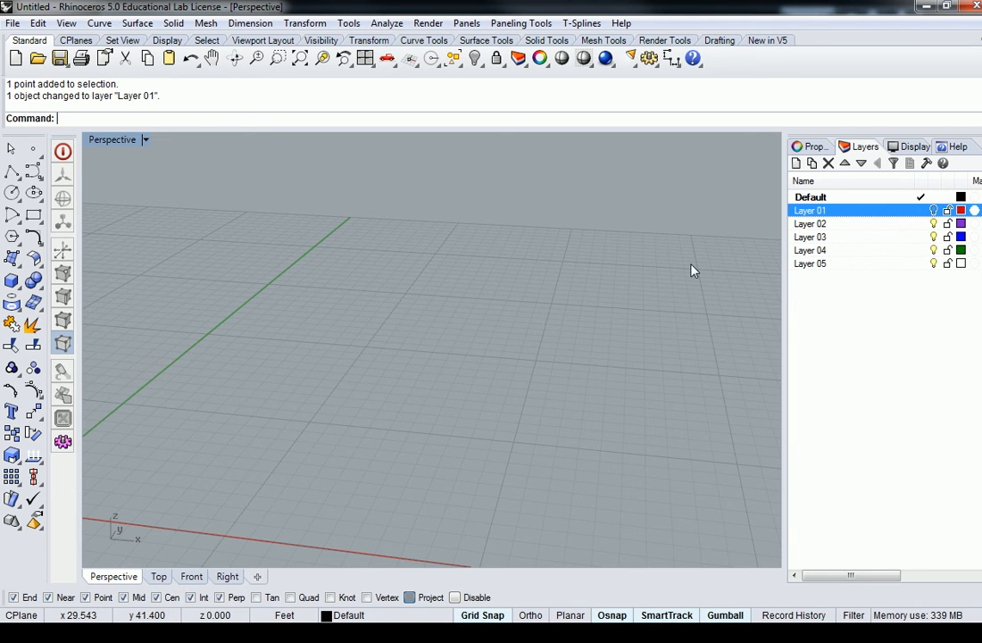
scroll(675, 269, down, 3)
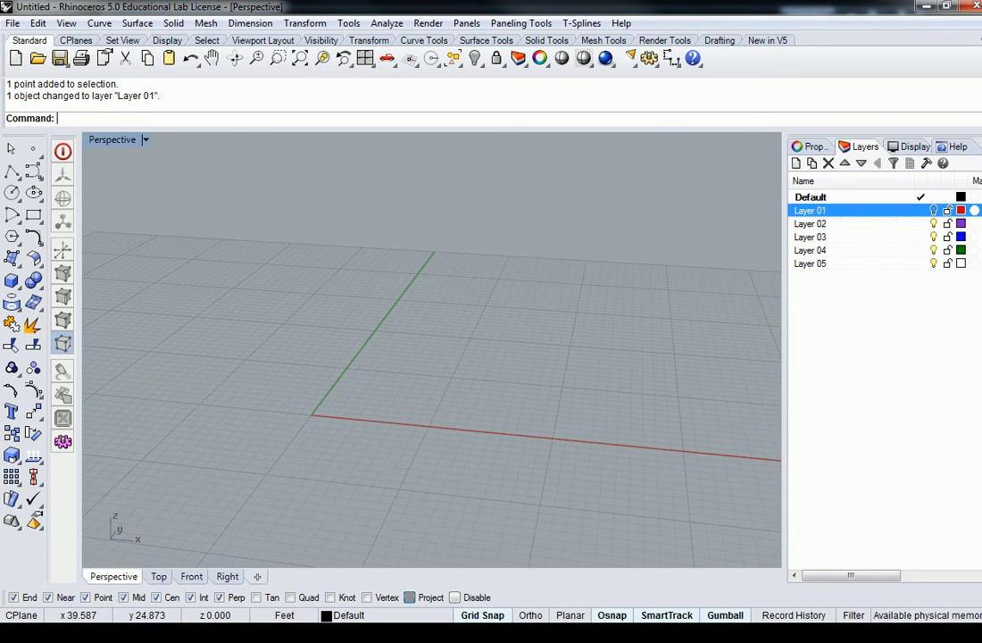
Step: Switch to Grasshopper, turn on the lower Box component's preview, and inspect the box in the Rhino viewport
key(alt+Tab)
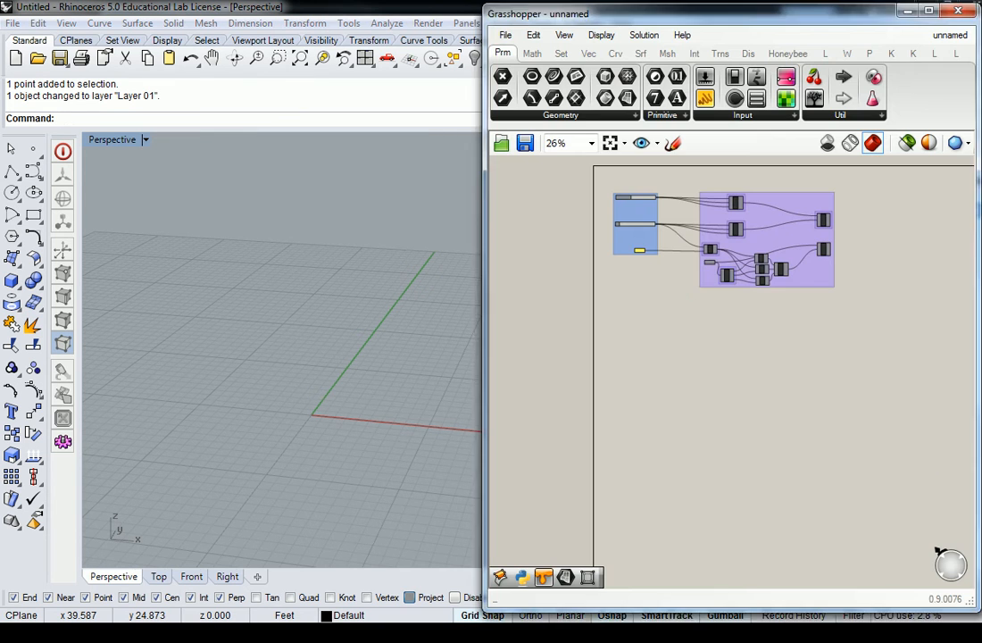
scroll(787, 236, up, 5)
right_click(795, 280)
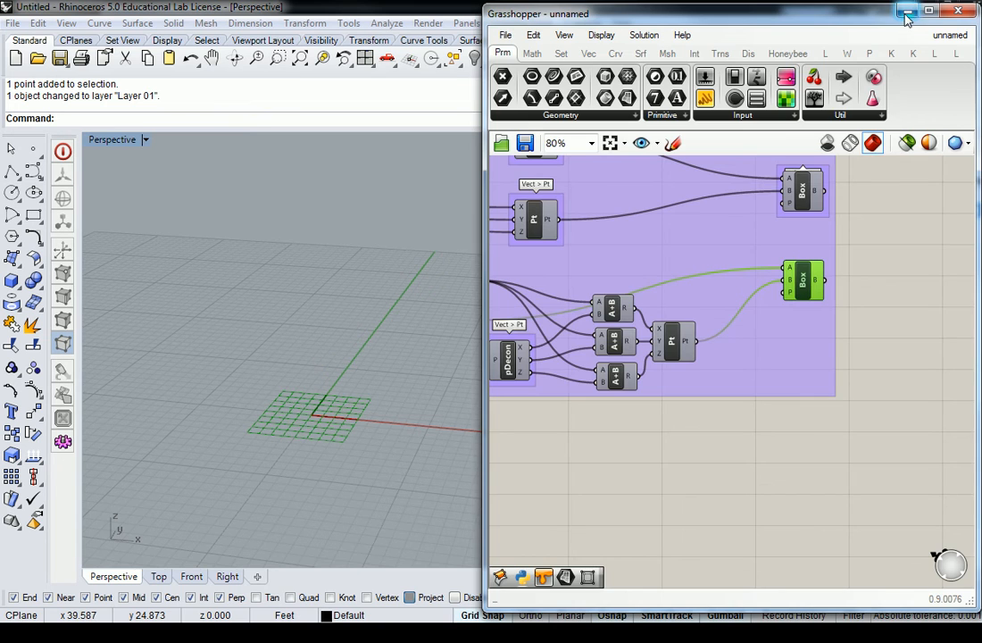
click(908, 11)
right_drag(646, 295, 613, 283)
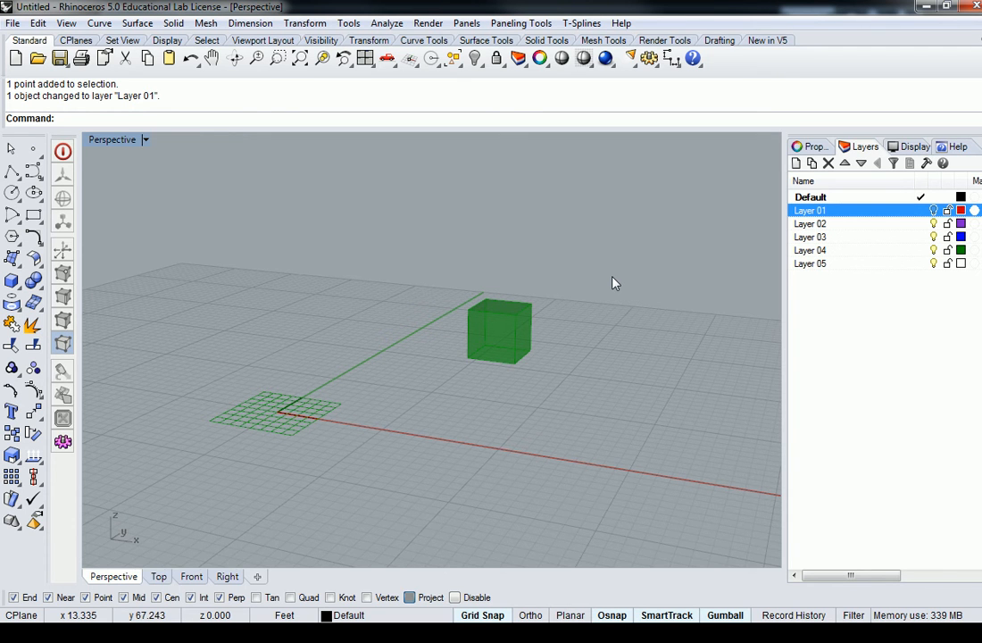
right_drag(588, 288, 548, 283)
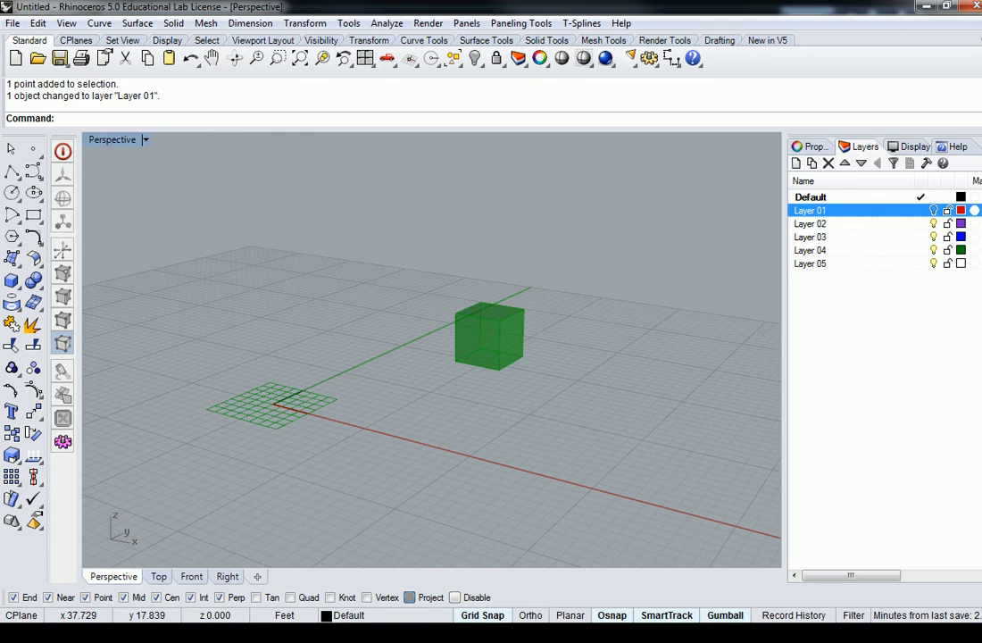
Step: Switch back to Grasshopper and turn off the lower Box component's preview
key(alt+Tab)
right_click(803, 275)
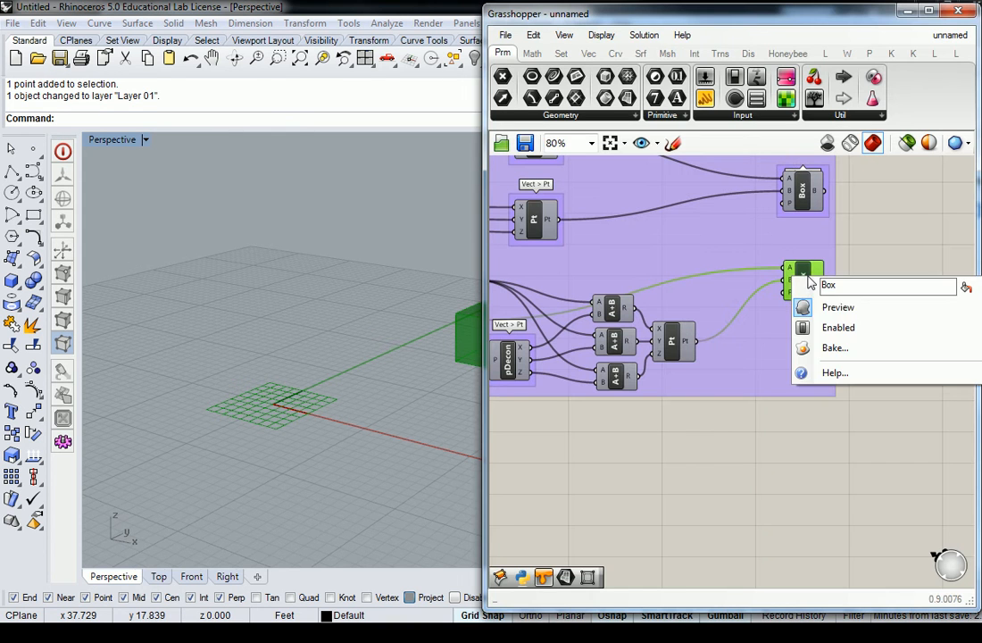
click(859, 309)
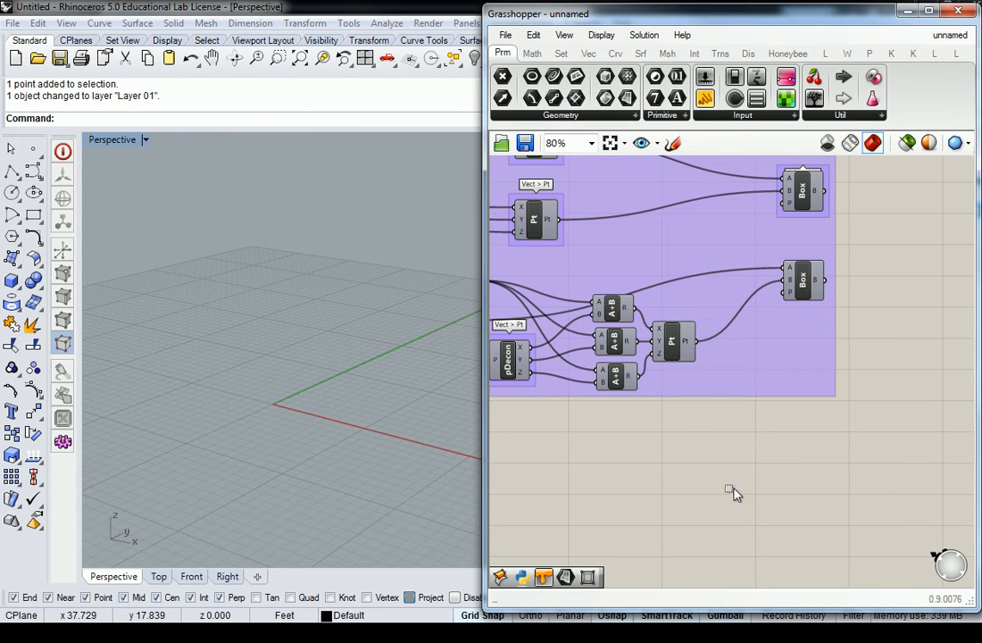
Step: Place a Square grid component on an empty area of the canvas below the existing groups
scroll(724, 411, down, 5)
scroll(724, 411, up, 3)
right_drag(336, 264, 344, 330)
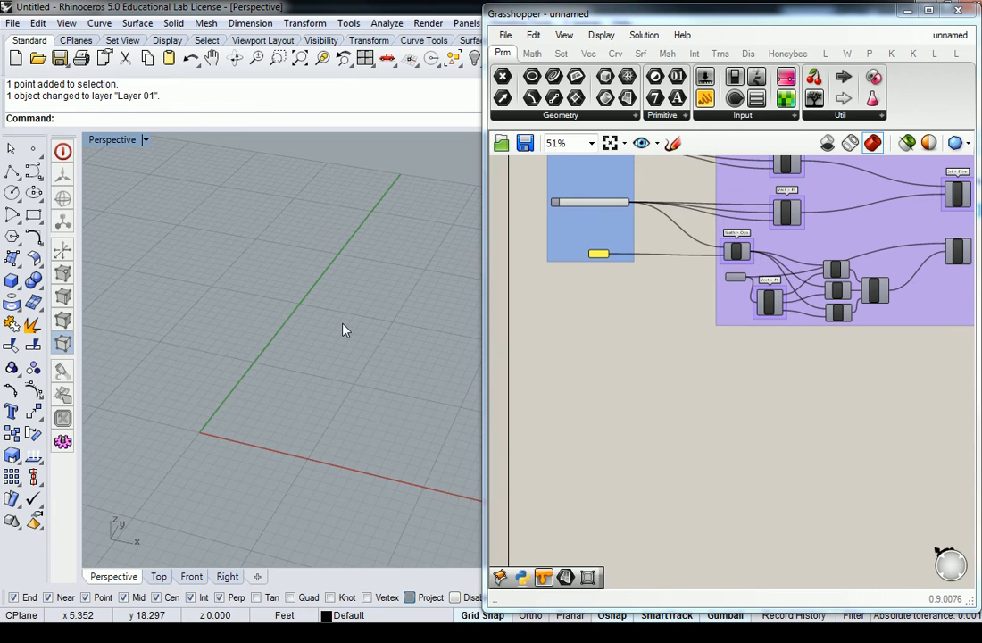
right_drag(779, 380, 733, 386)
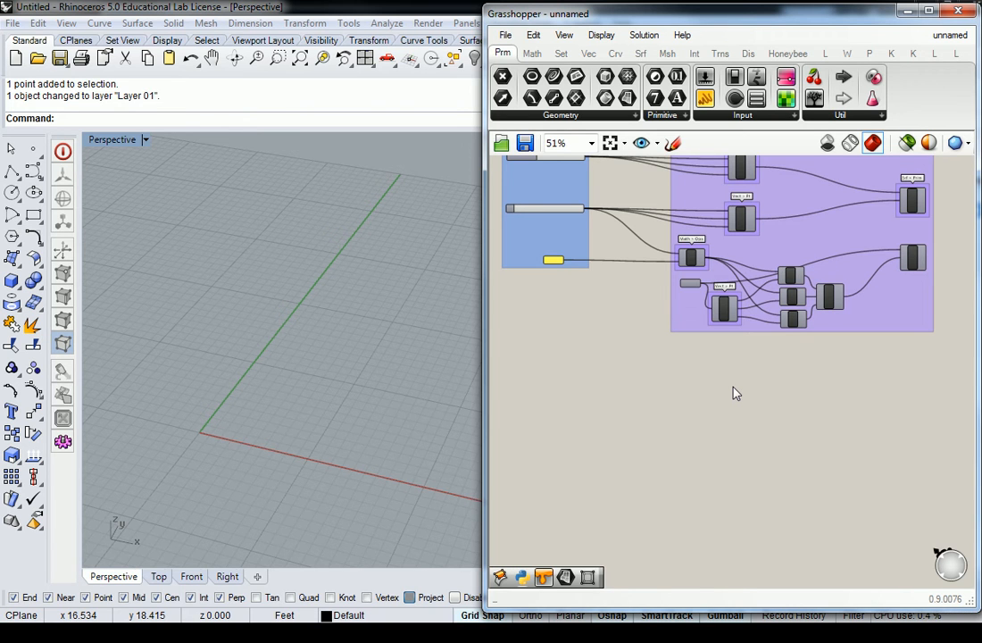
scroll(614, 395, up, 4)
right_drag(614, 340, 672, 300)
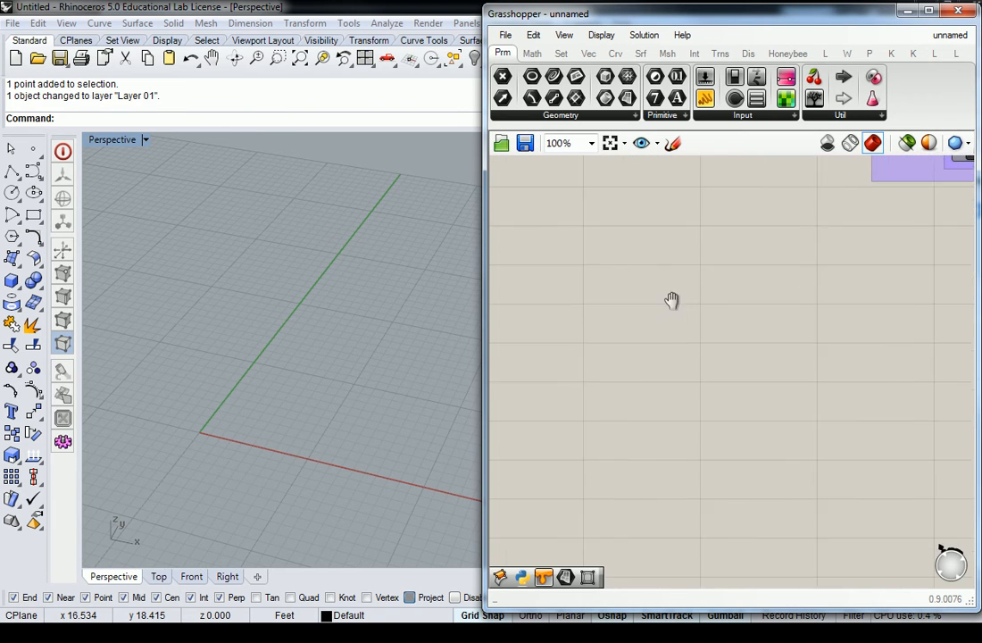
click(590, 54)
click(594, 116)
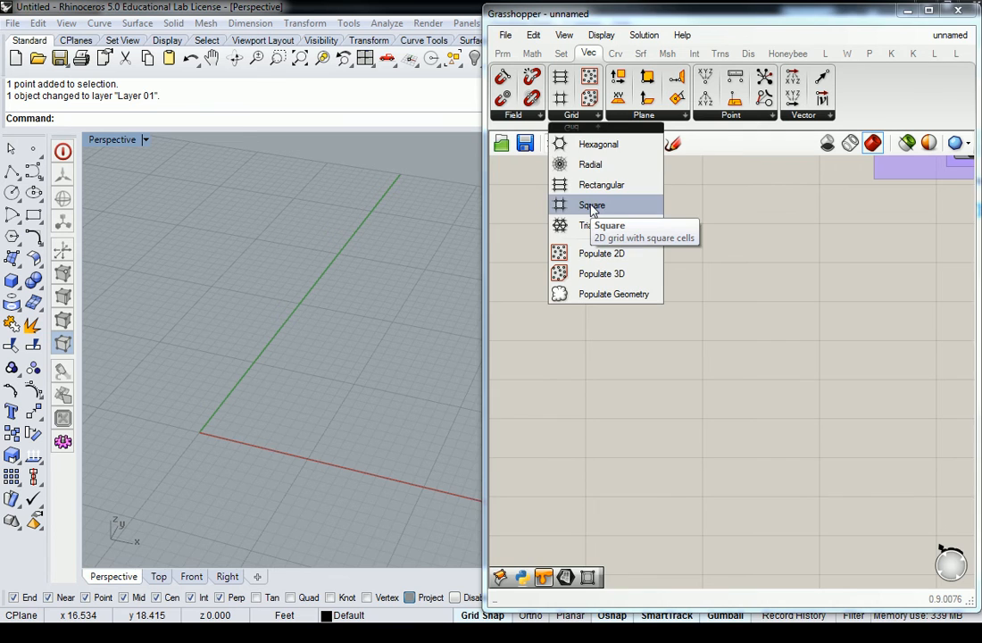
click(591, 205)
drag(779, 418, 739, 349)
click(661, 318)
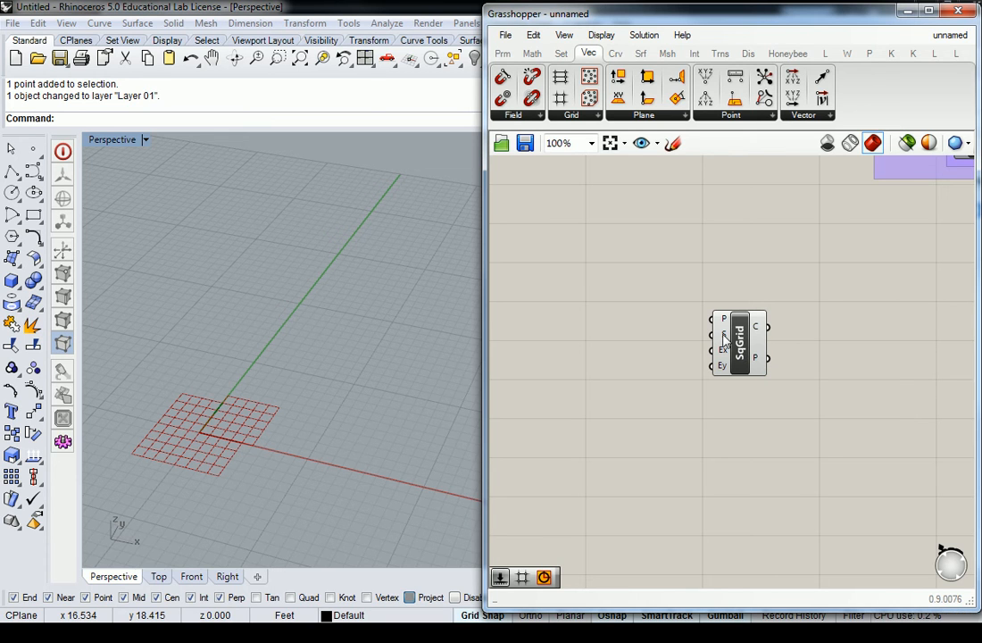
Step: Add a number slider with a range of 0 to 20 beside the square grid component
mouse_move(726, 337)
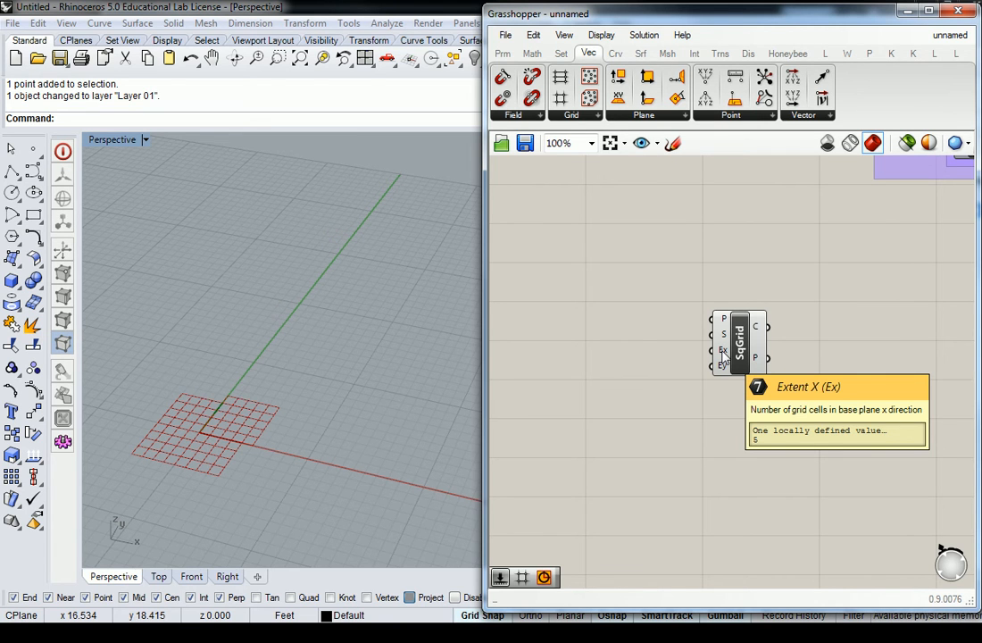
right_drag(630, 349, 679, 358)
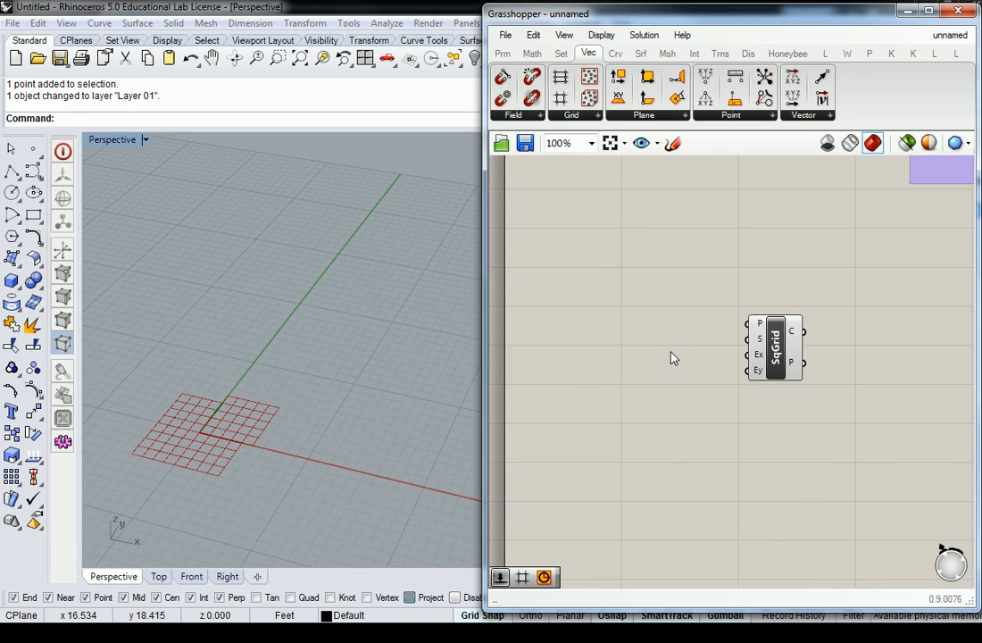
double_click(654, 339)
text(0<20)
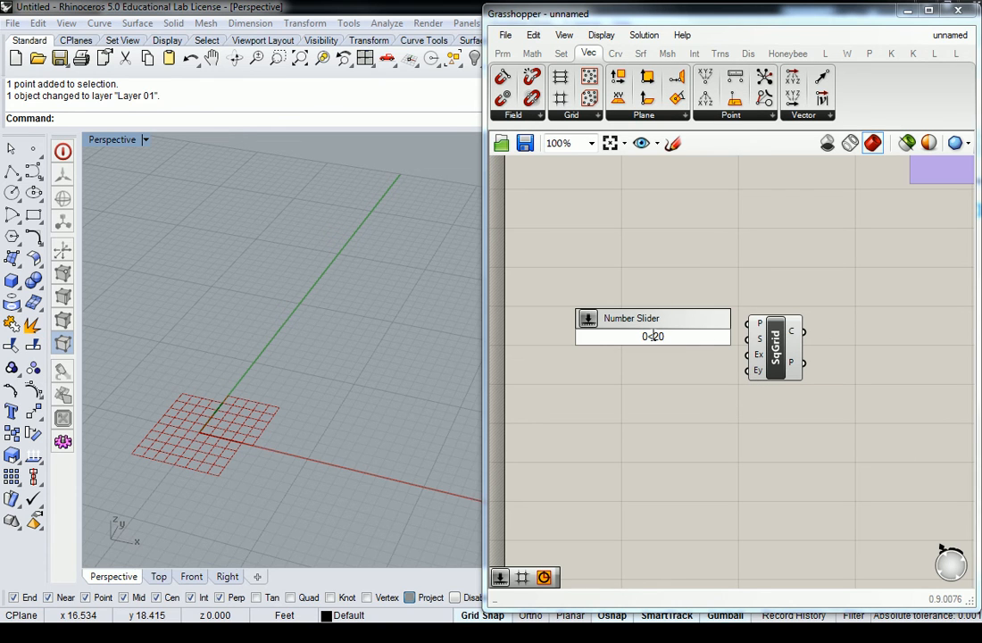
key(Return)
Step: Wire the slider to the square grid and duplicate it twice so sliders feed Size, Extent X and Extent Y
drag(693, 345, 750, 370)
key(ctrl+c)
key(ctrl+v)
key(ctrl+v)
mouse_move(796, 310)
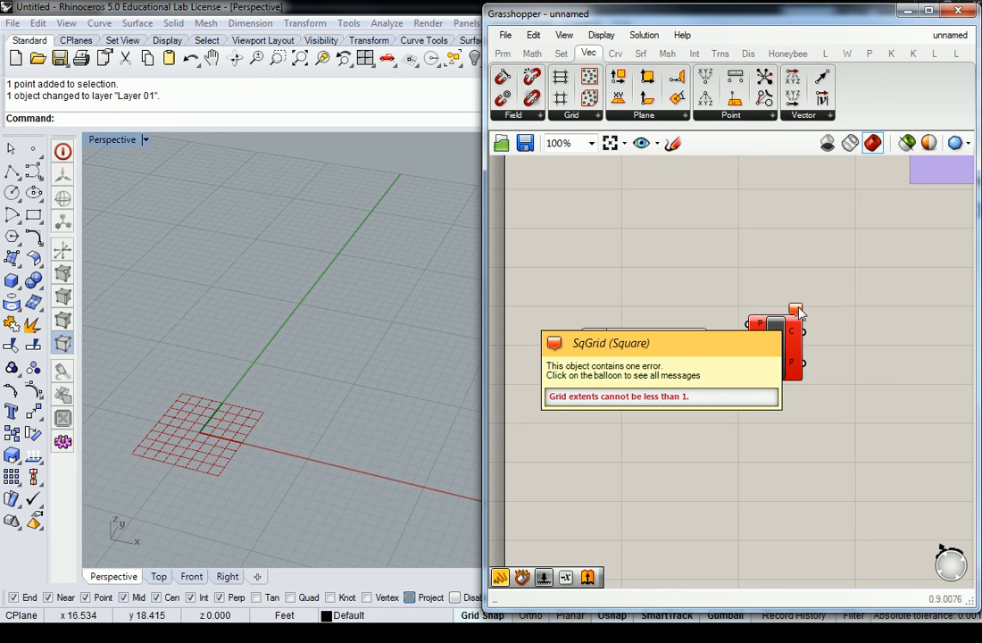
Step: Move the Size slider up, away from the Extent X and Extent Y sliders
scroll(748, 350, up, 2)
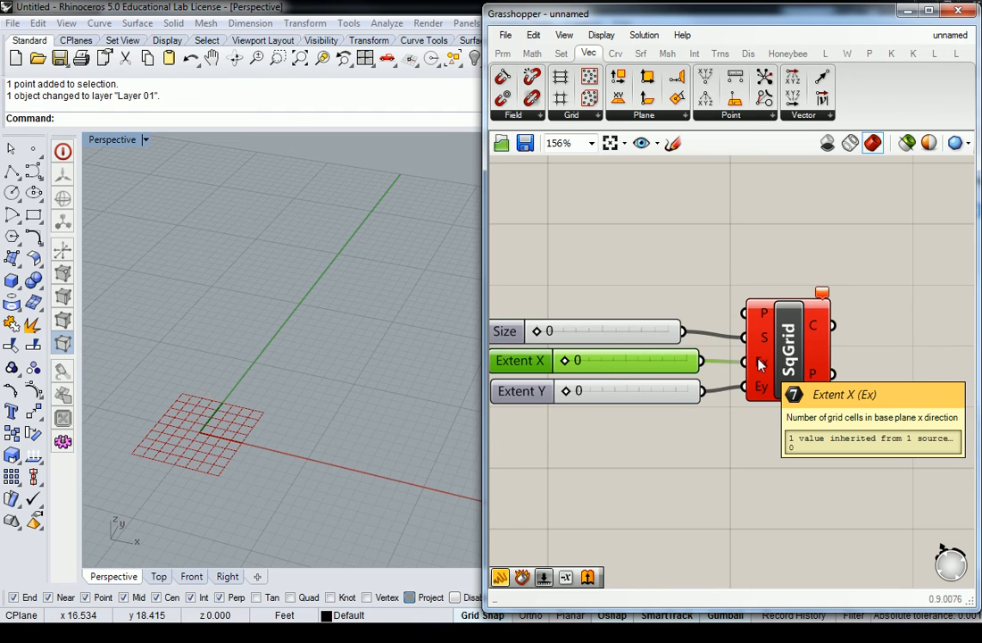
right_drag(691, 226, 740, 286)
drag(654, 349, 654, 327)
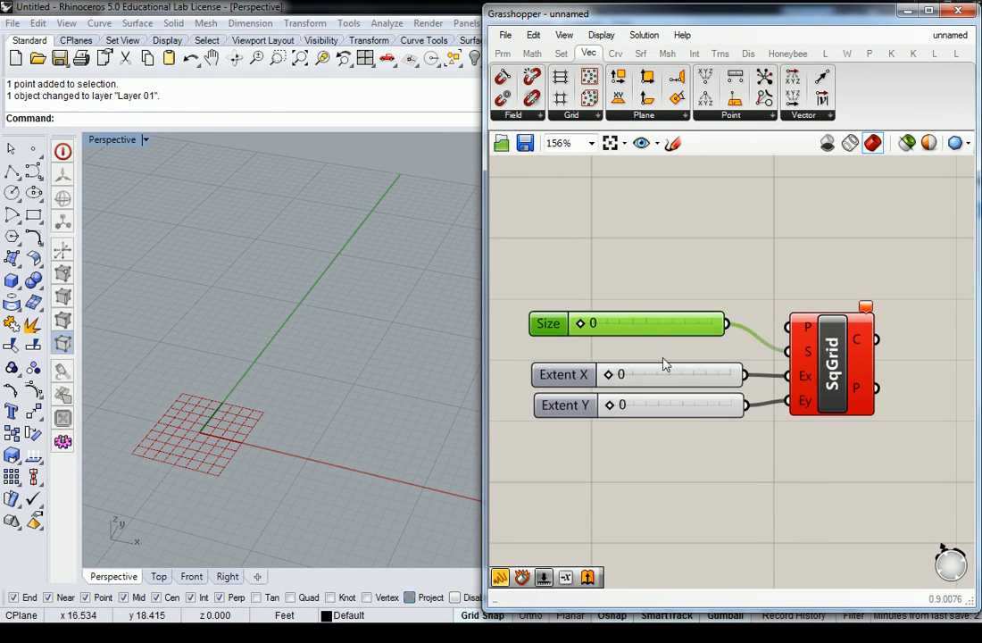
Step: Space out the Extent X and Extent Y sliders and set Size to 5, Extent X to 7 and Extent Y to 8
drag(671, 375, 662, 366)
drag(676, 405, 671, 418)
drag(581, 324, 613, 324)
drag(598, 367, 641, 371)
drag(608, 419, 654, 423)
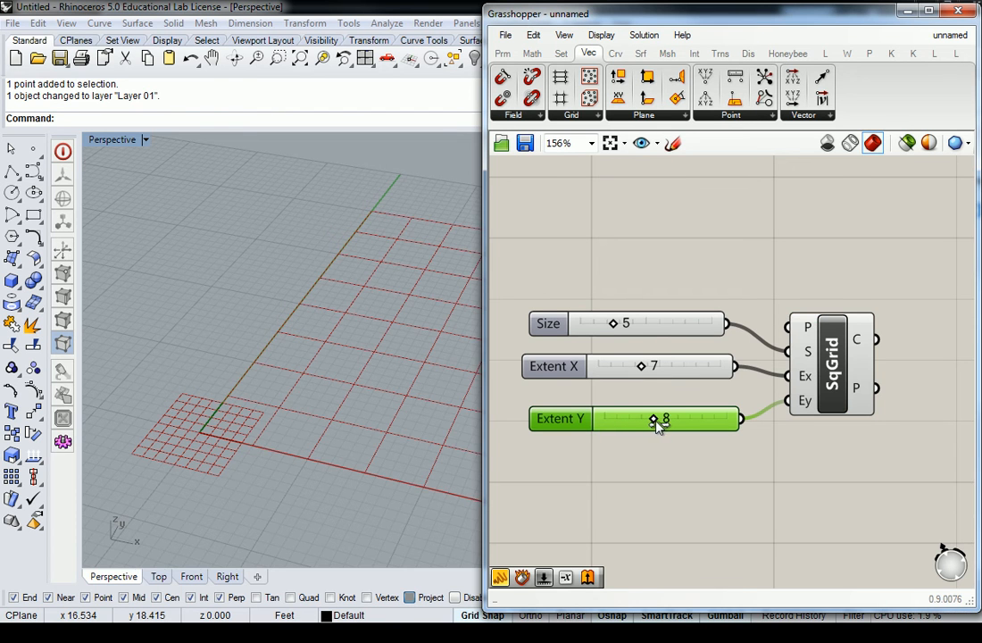
right_drag(303, 311, 364, 366)
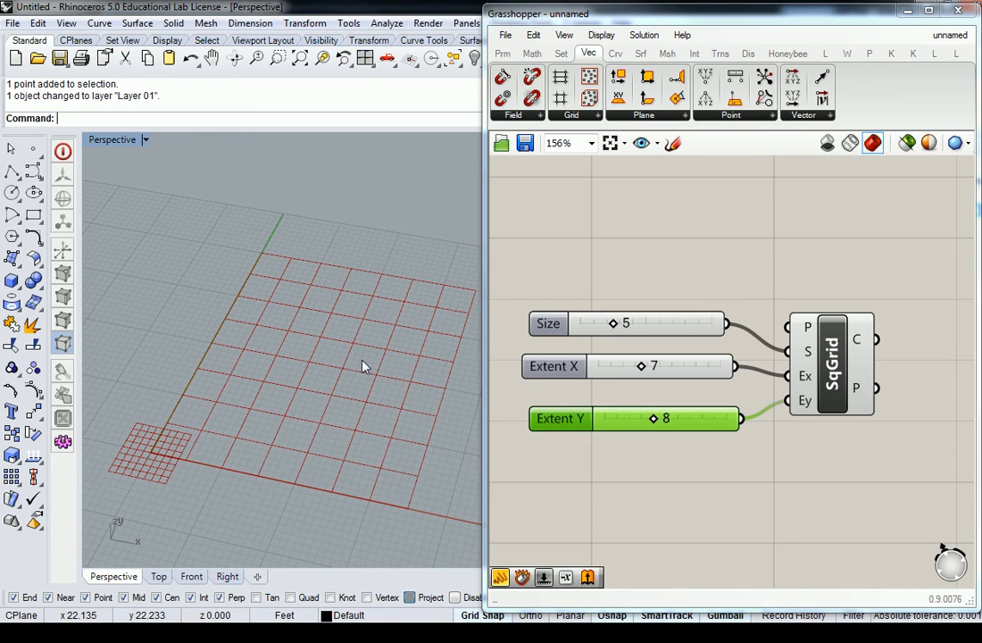
Step: Shift the square grid component slightly up and away from its sliders
click(750, 297)
drag(841, 369, 849, 359)
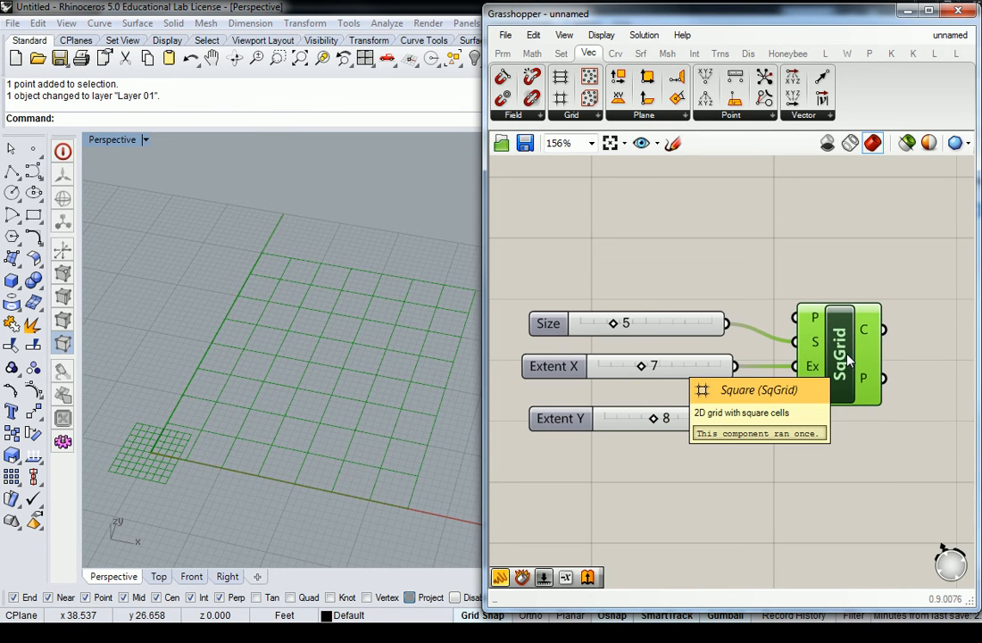
click(852, 278)
right_drag(865, 298, 807, 304)
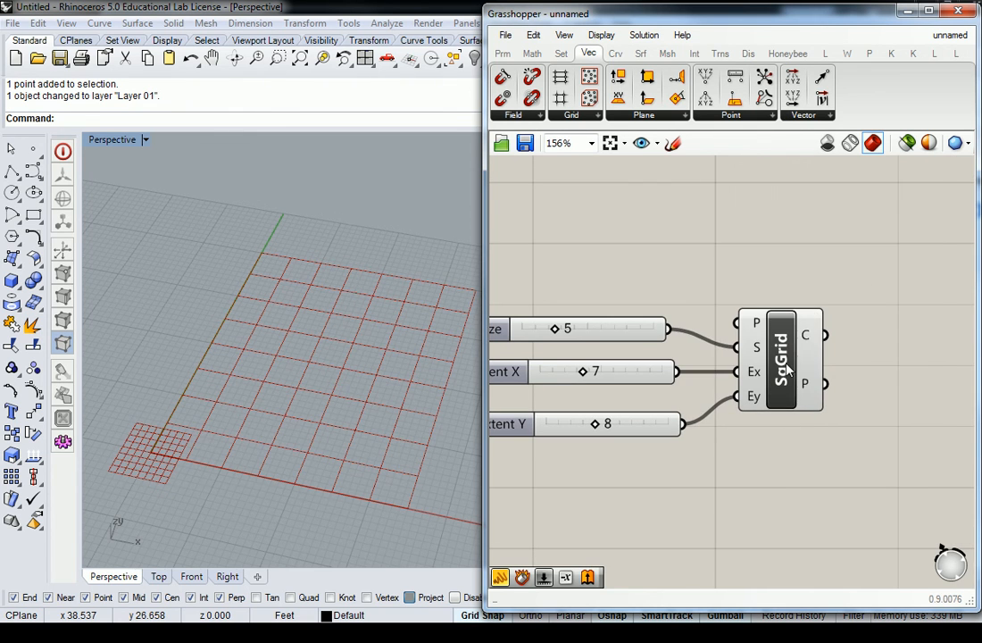
Step: Inspect the descriptions and data of the square grid's Cells and Points outputs
click(799, 366)
click(786, 268)
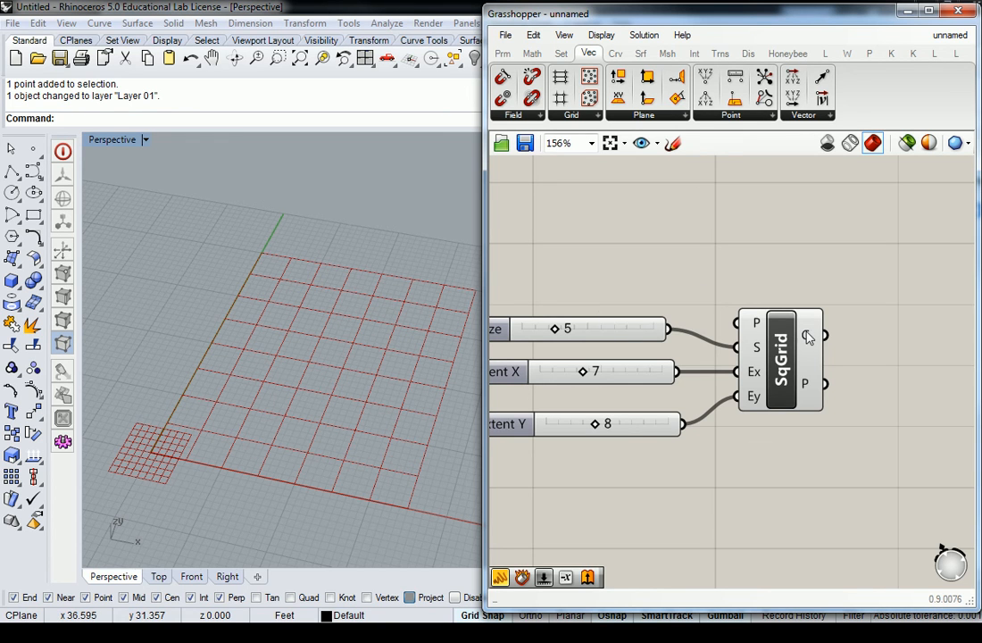
mouse_move(808, 337)
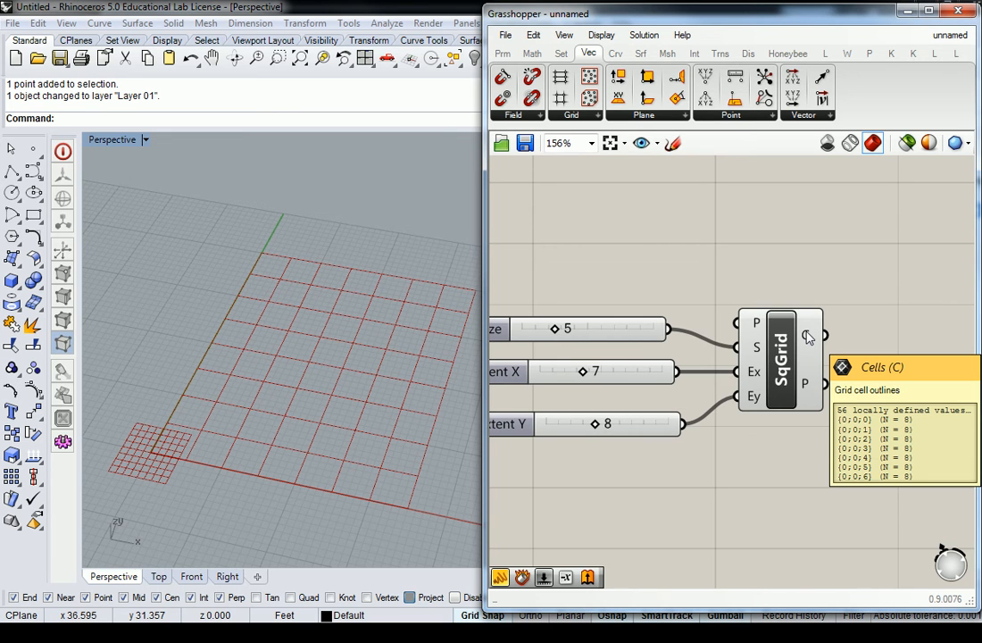
mouse_move(808, 385)
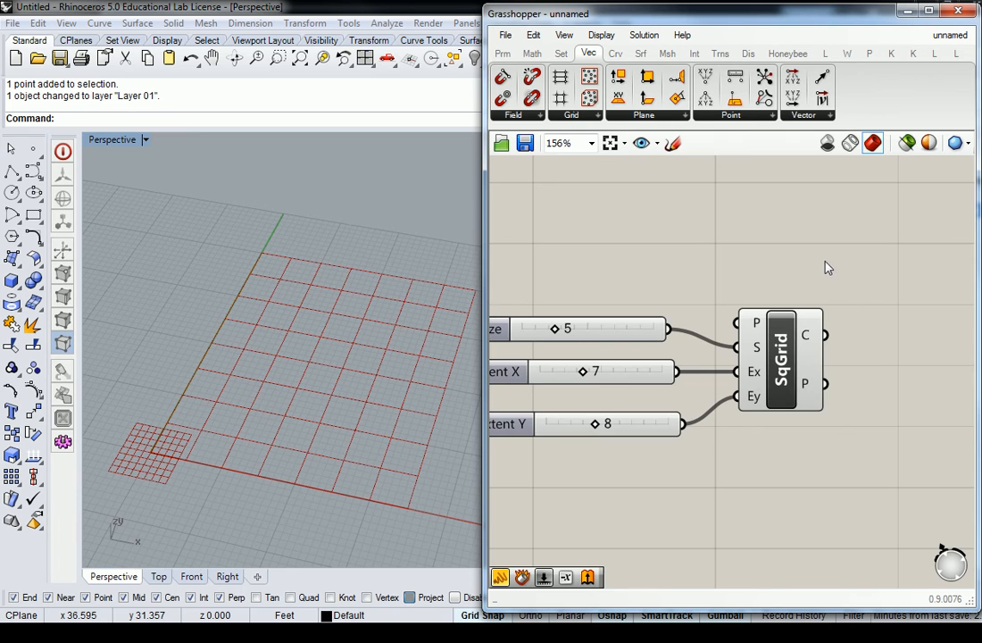
Step: Place an empty Panel on the canvas just below the purple component group
scroll(825, 266, down, 4)
right_drag(851, 222, 757, 364)
right_drag(869, 308, 728, 469)
scroll(728, 428, up, 2)
right_drag(736, 423, 717, 381)
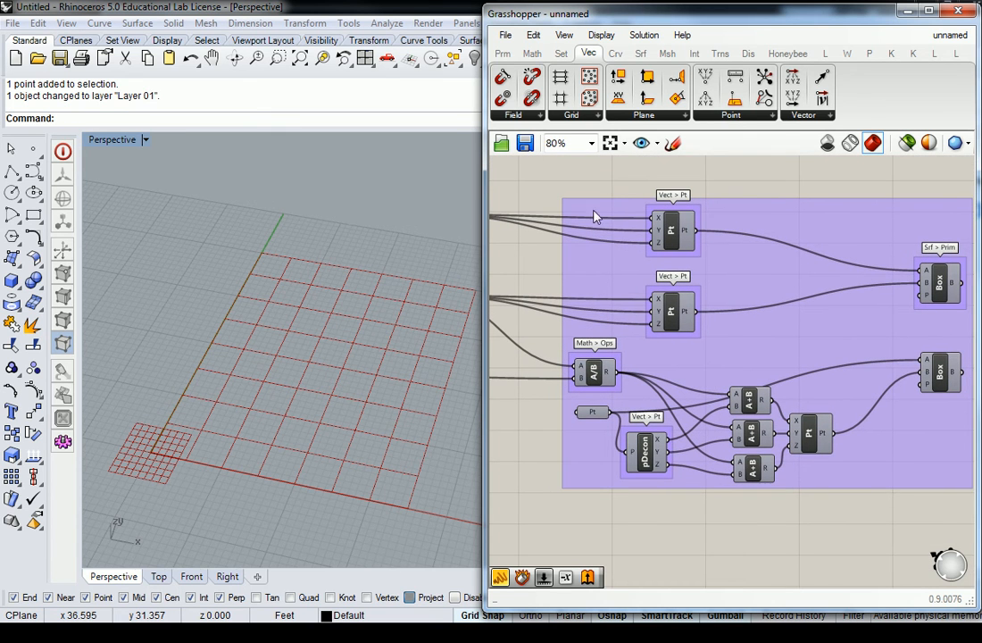
click(503, 53)
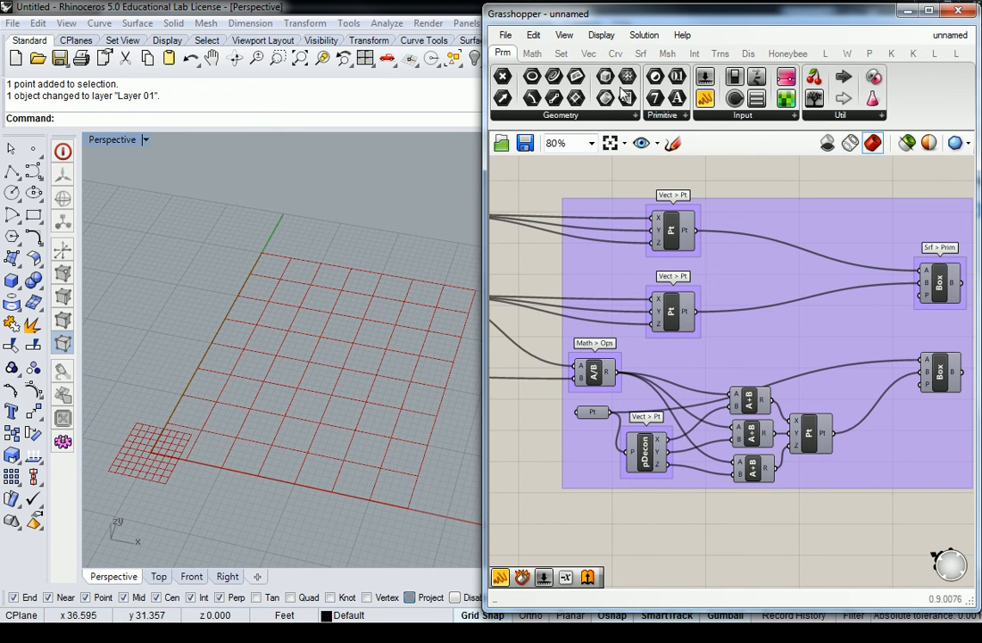
click(712, 102)
click(741, 552)
right_drag(765, 546, 763, 499)
drag(739, 504, 741, 495)
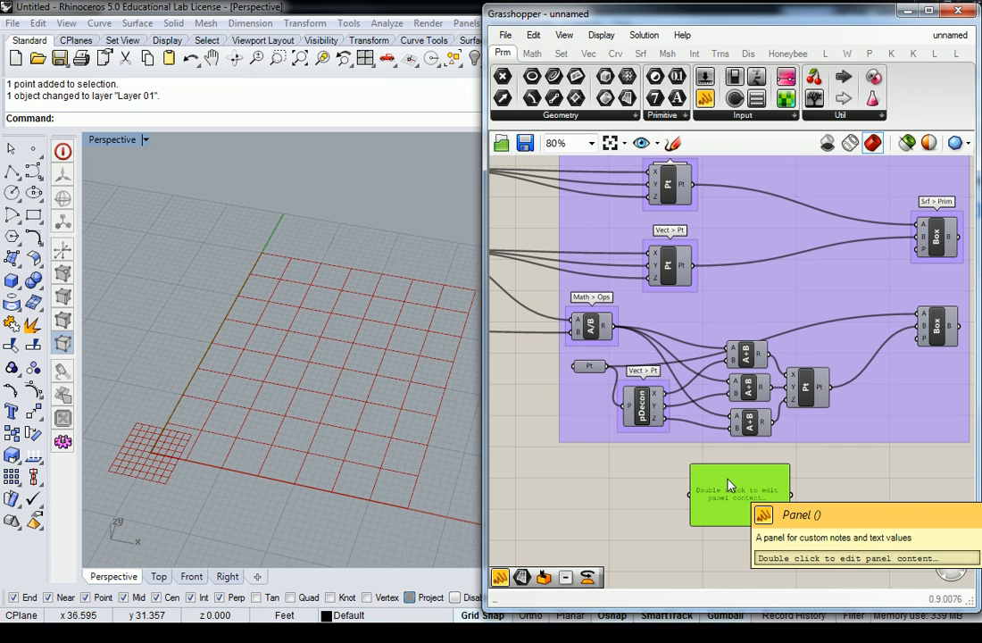
Step: Move the empty panel to the free space above the blue slider group and the purple component group
scroll(729, 485, down, 4)
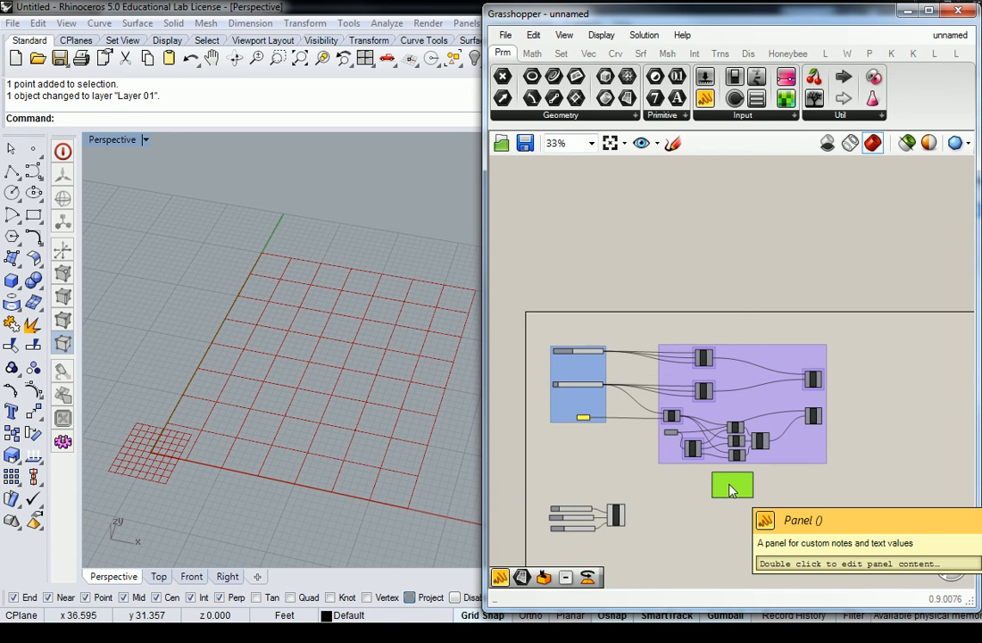
drag(731, 489, 629, 338)
scroll(629, 337, up, 5)
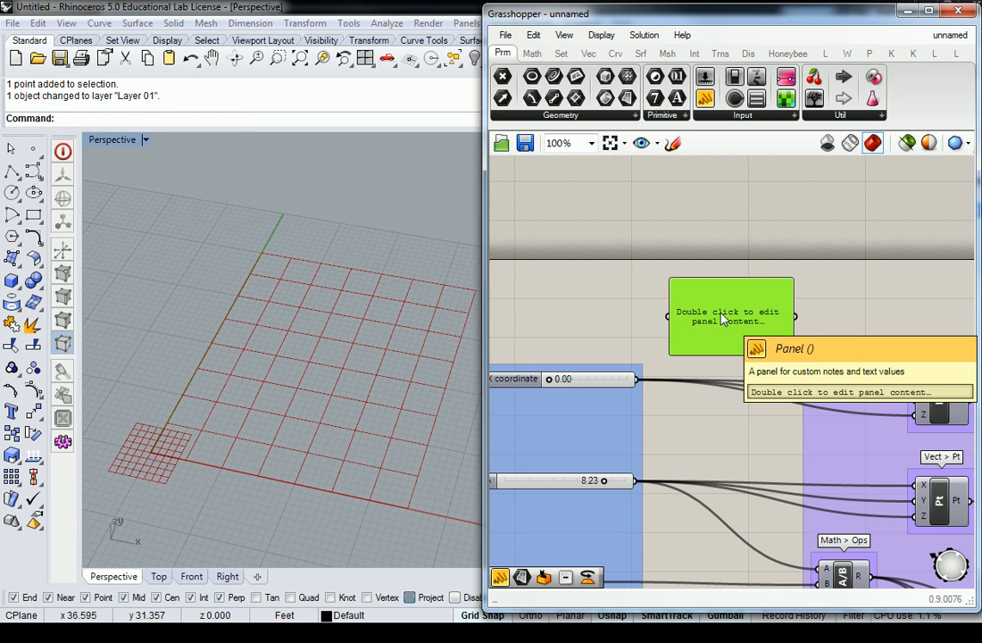
right_drag(702, 413, 682, 437)
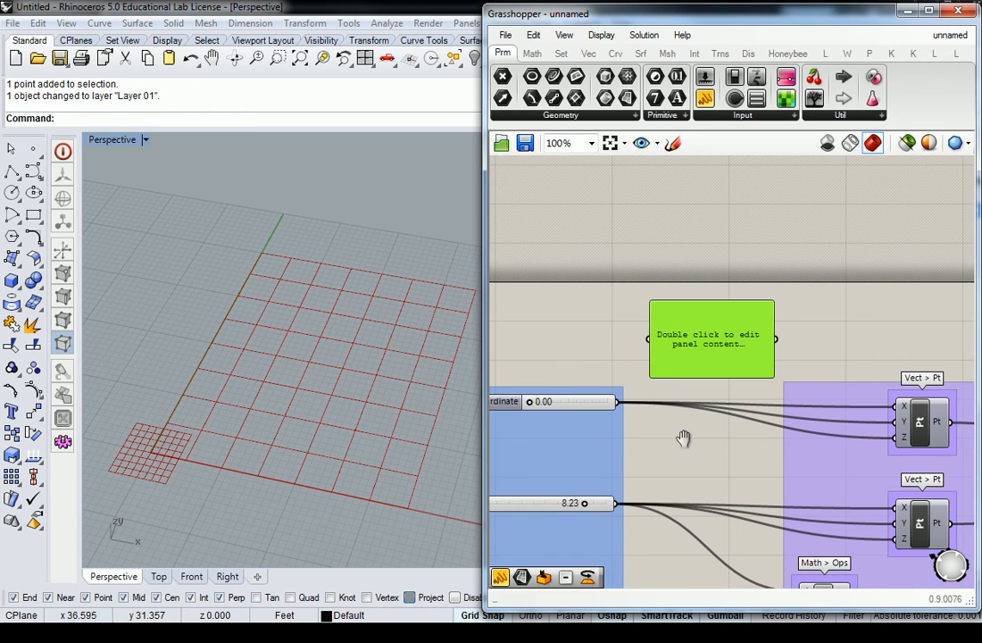
drag(703, 354, 726, 349)
right_drag(646, 445, 678, 425)
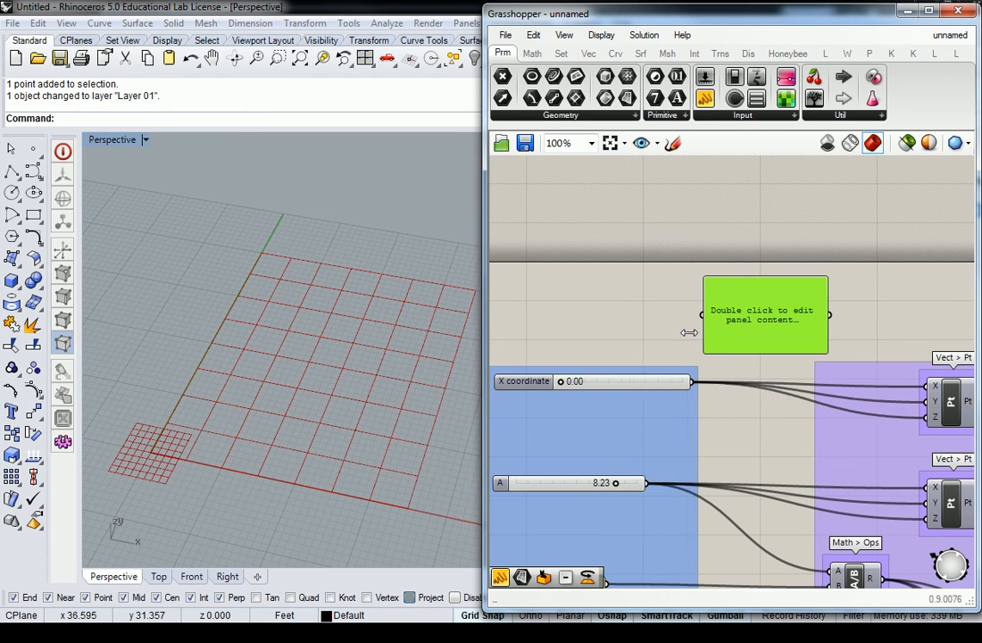
Step: Wire the X coordinate slider's output into the panel and read the value it lists
drag(648, 382, 703, 314)
click(645, 308)
scroll(733, 302, up, 3)
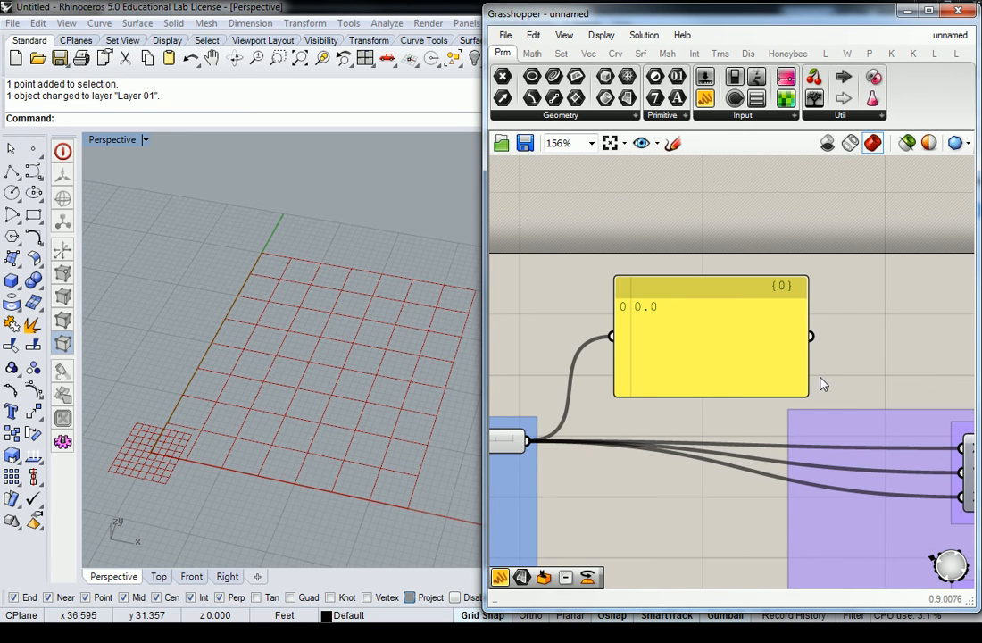
scroll(642, 295, down, 3)
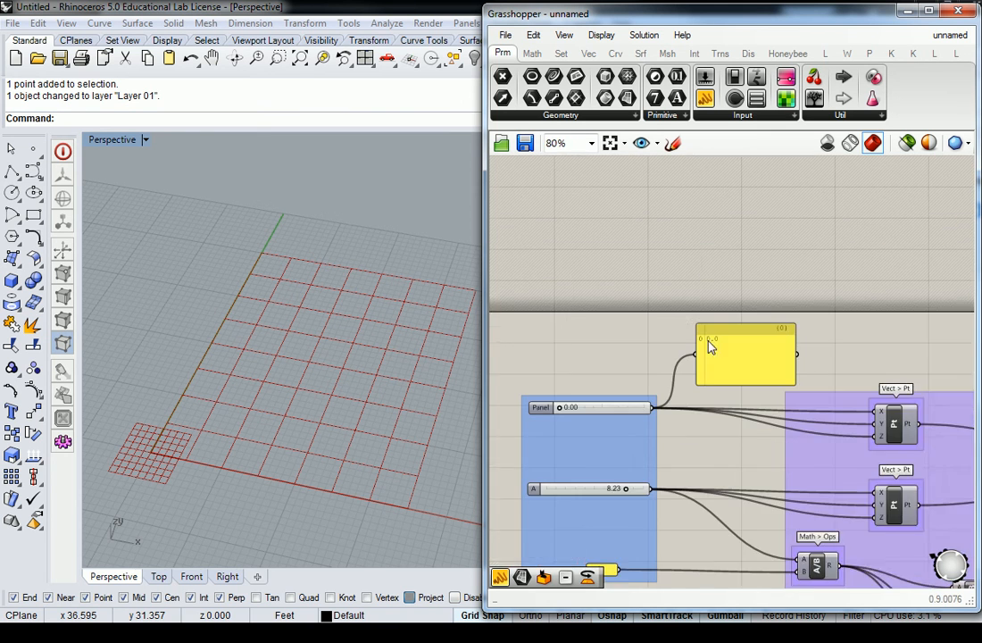
scroll(604, 323, up, 3)
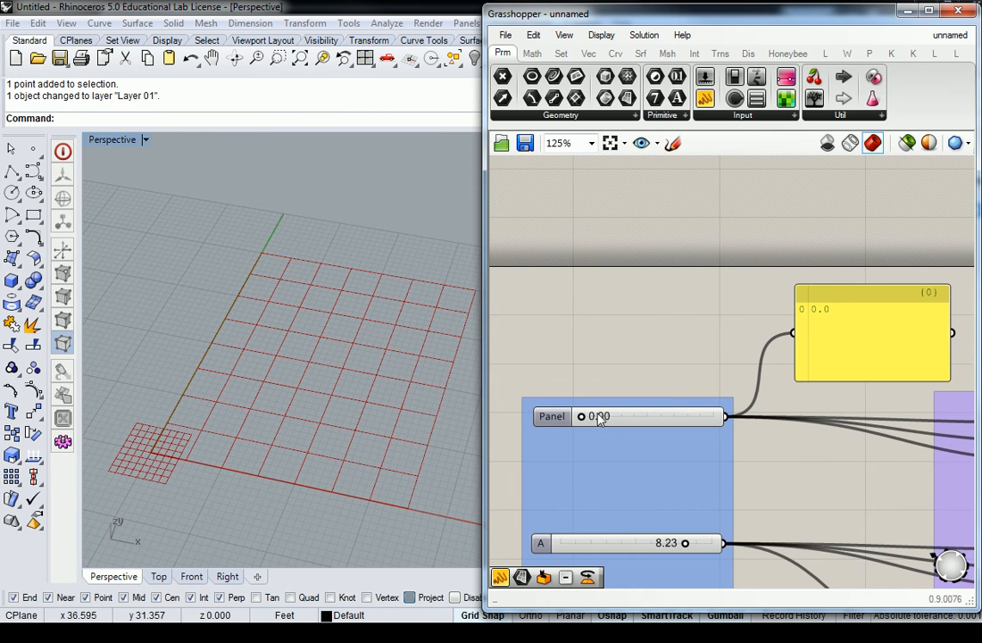
right_drag(844, 337, 713, 350)
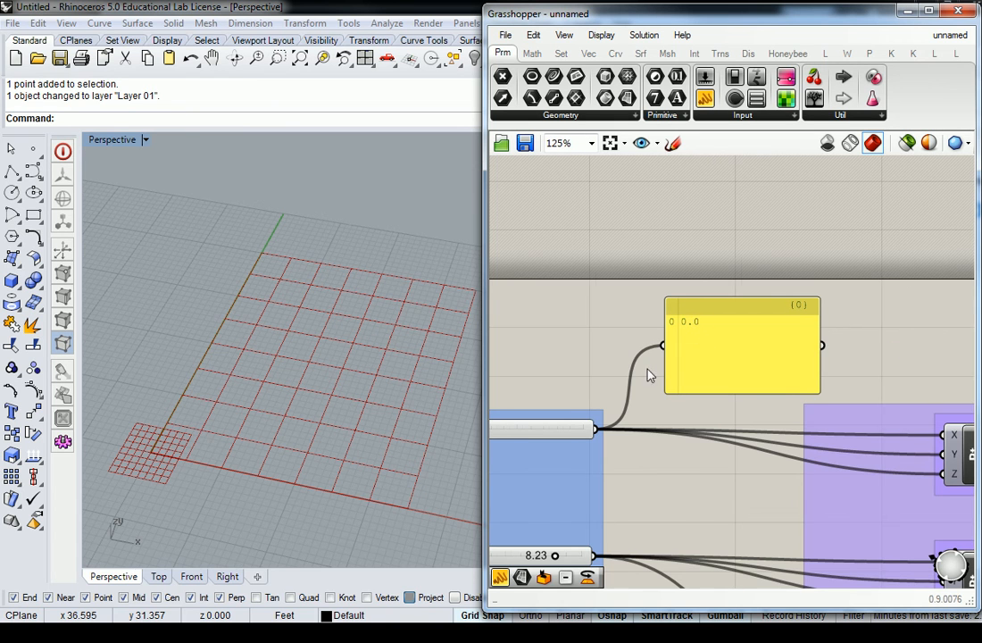
right_drag(597, 383, 744, 373)
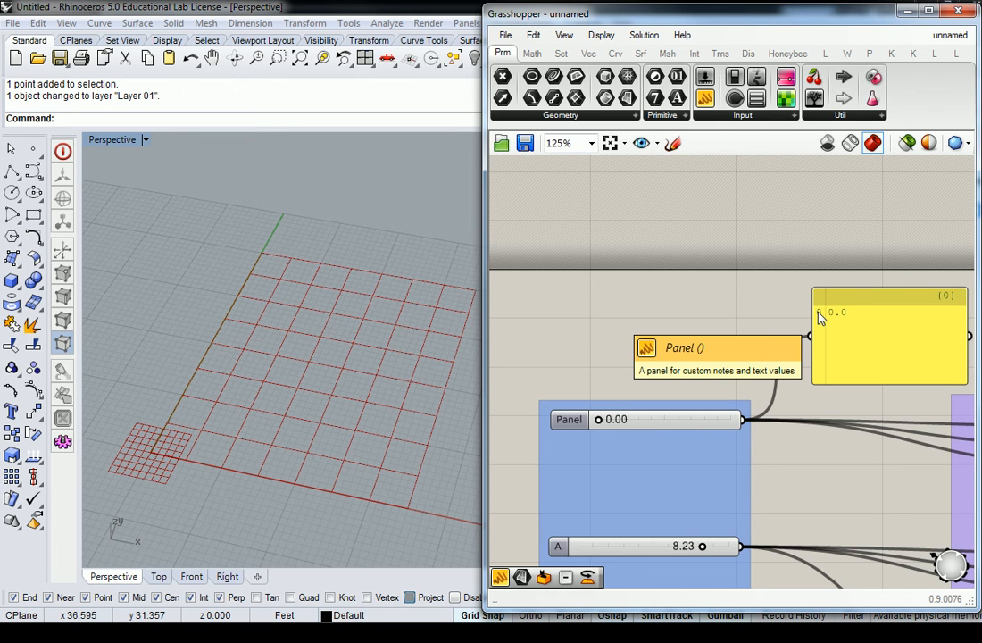
Step: Move the panel above the upper Construct Point component and replace its input with that component's Pt output
scroll(818, 313, down, 4)
right_drag(866, 310, 668, 360)
scroll(685, 335, up, 3)
drag(605, 361, 905, 354)
right_drag(925, 356, 847, 367)
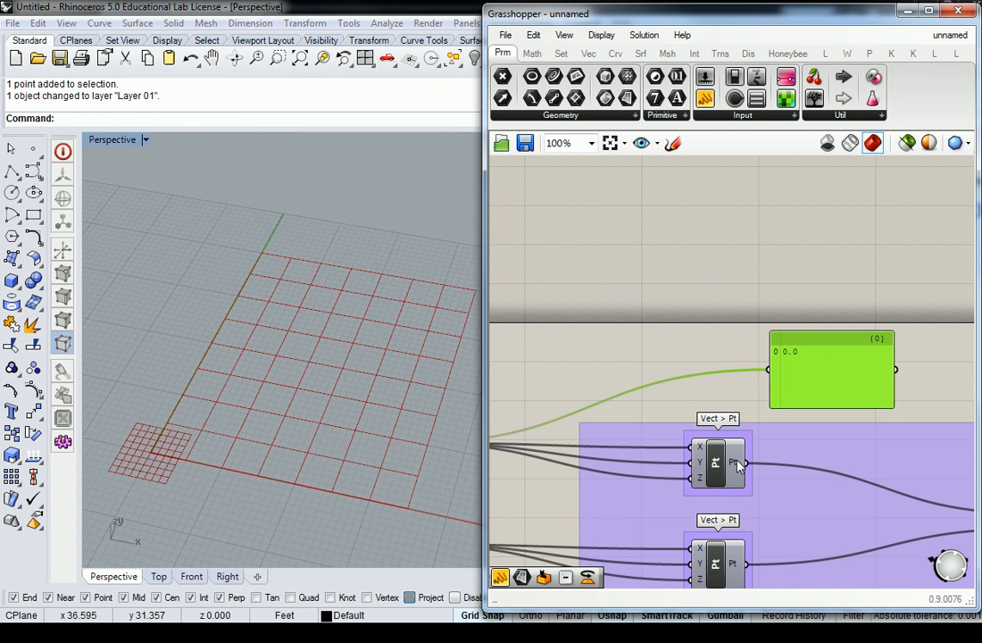
drag(745, 462, 755, 351)
scroll(862, 377, up, 2)
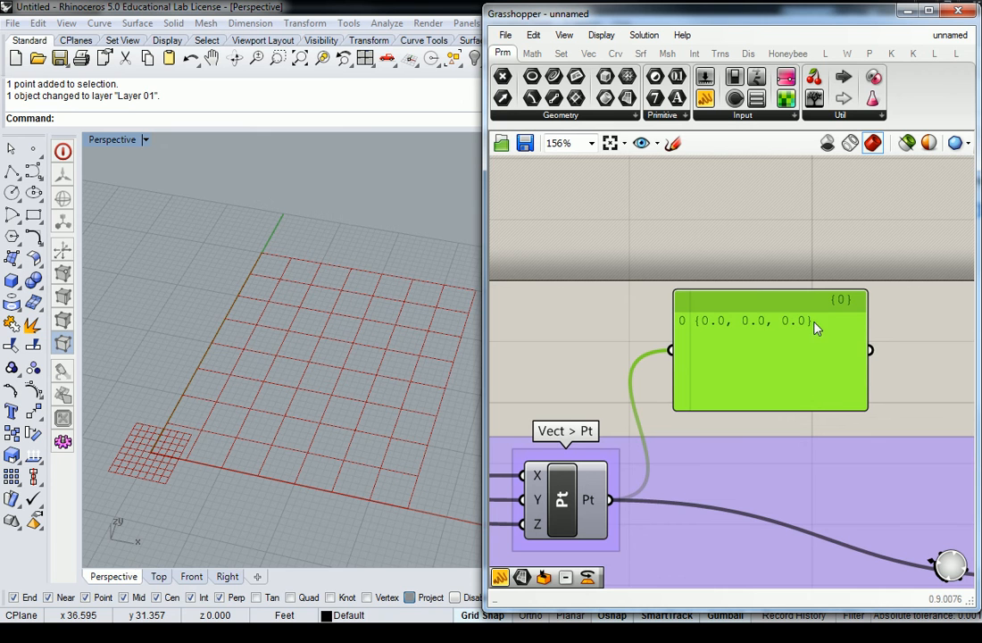
Step: Move the panel beside the upper Box component and feed it from that component's Box output
scroll(837, 331, down, 2)
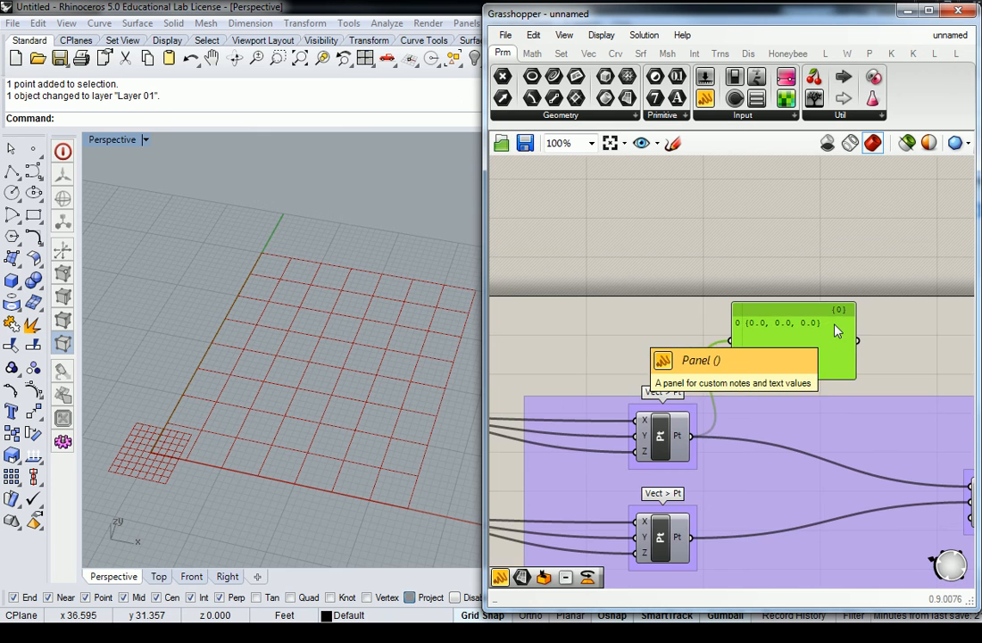
right_drag(813, 374, 809, 245)
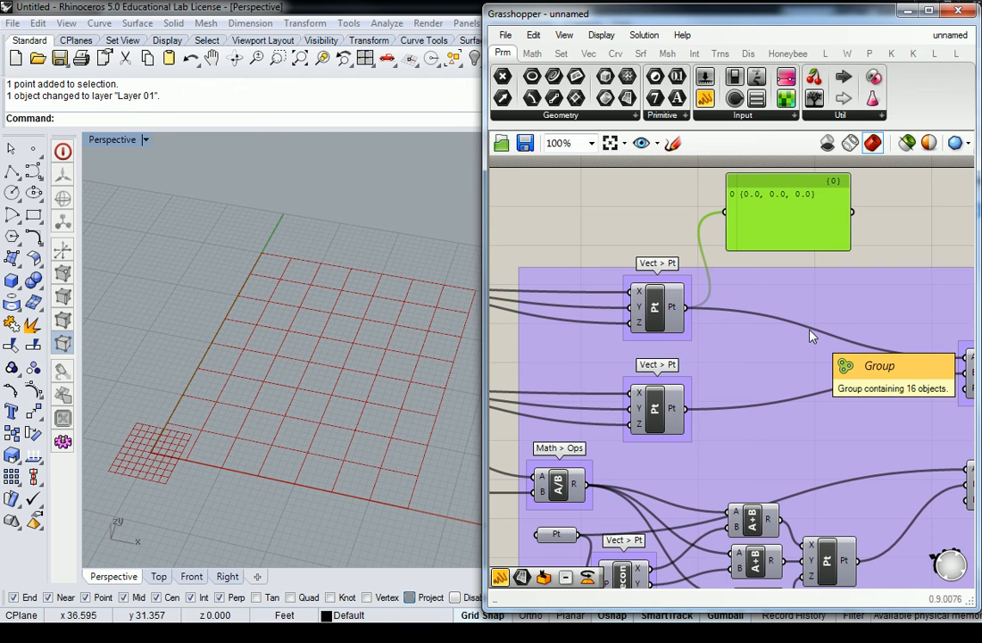
right_drag(830, 301, 697, 333)
drag(651, 256, 875, 269)
right_drag(876, 270, 755, 259)
drag(754, 259, 830, 324)
drag(747, 397, 823, 405)
scroll(809, 379, up, 3)
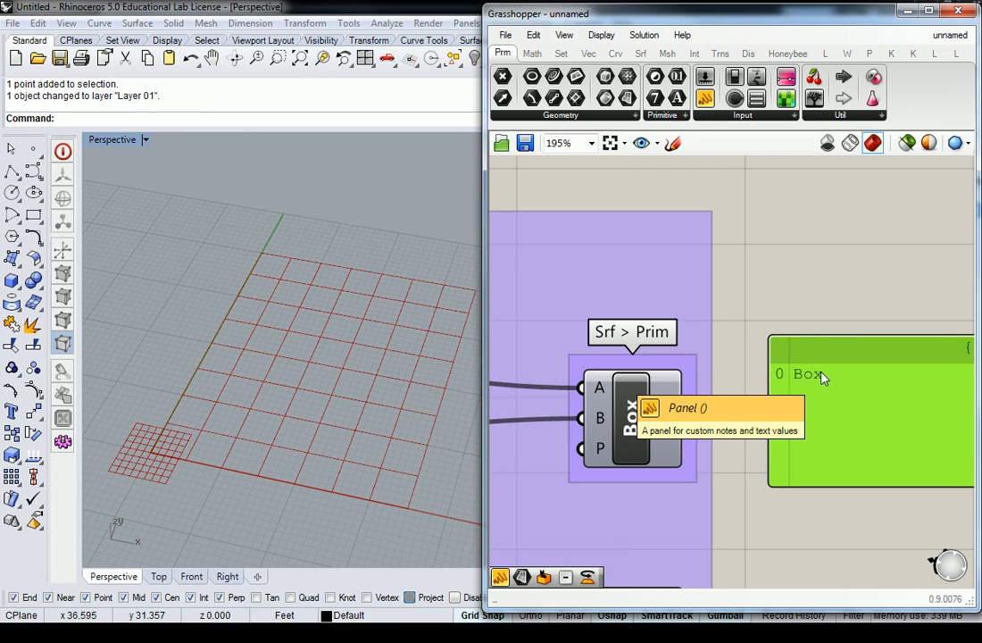
scroll(719, 234, down, 2)
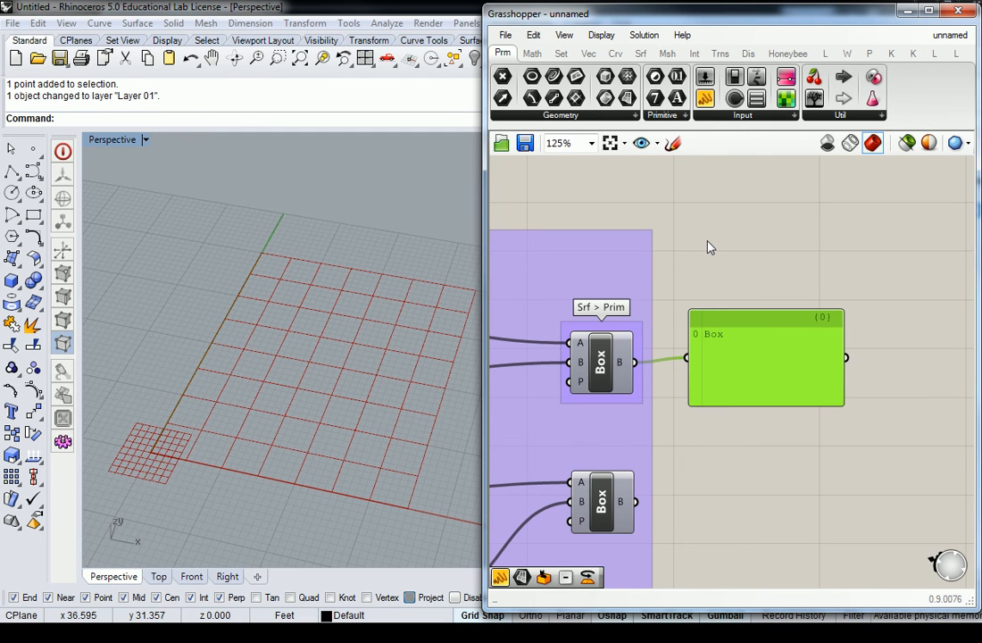
Step: Move the panel beside the square grid component and feed it from the grid's Cells output
scroll(710, 248, down, 5)
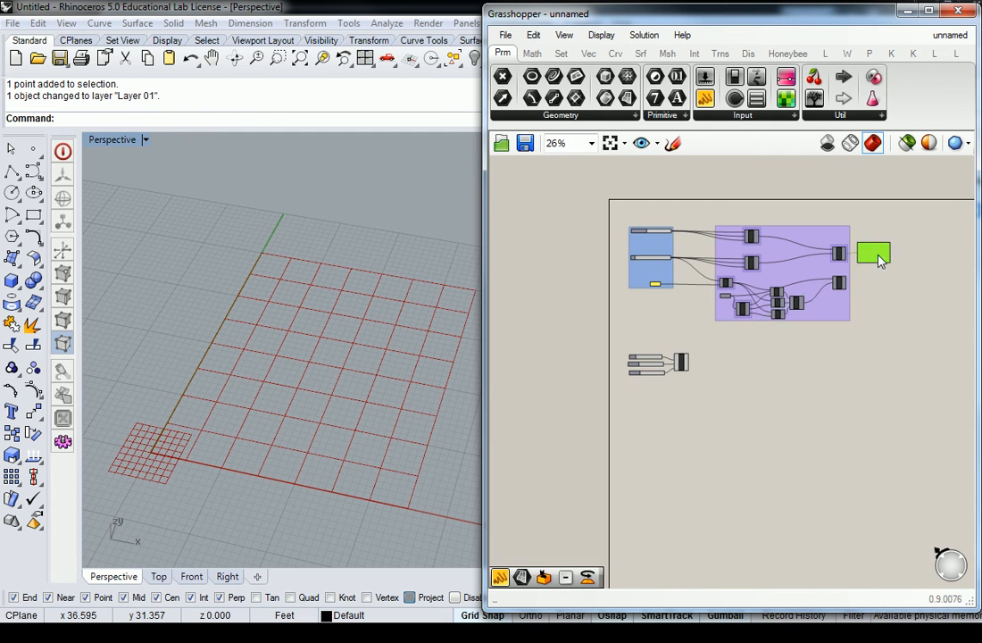
scroll(741, 344, up, 3)
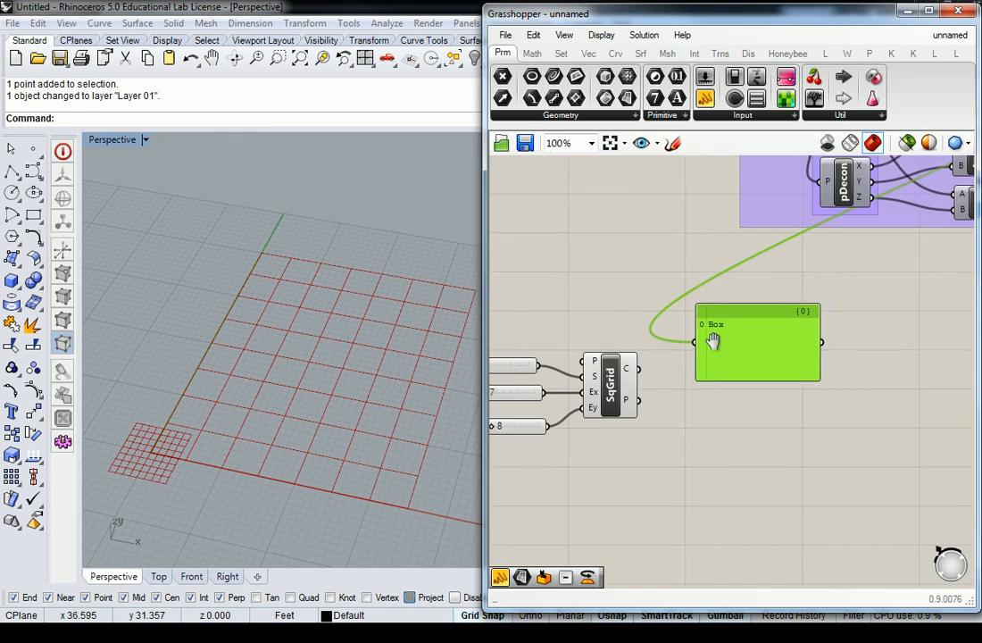
scroll(665, 353, up, 4)
drag(649, 339, 716, 356)
scroll(739, 353, down, 4)
right_drag(723, 327, 603, 287)
Step: Enlarge the panel to show several branches of cell data and shift it away from the square grid component
drag(764, 364, 907, 517)
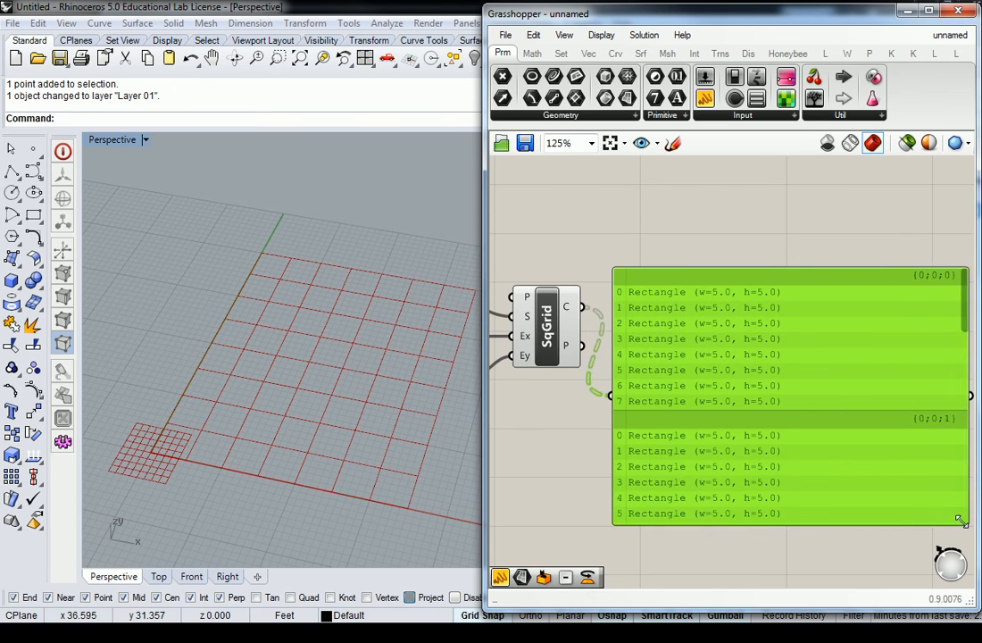
scroll(887, 424, down, 2)
right_drag(886, 424, 778, 293)
drag(822, 342, 894, 570)
drag(724, 372, 783, 349)
scroll(679, 253, up, 1)
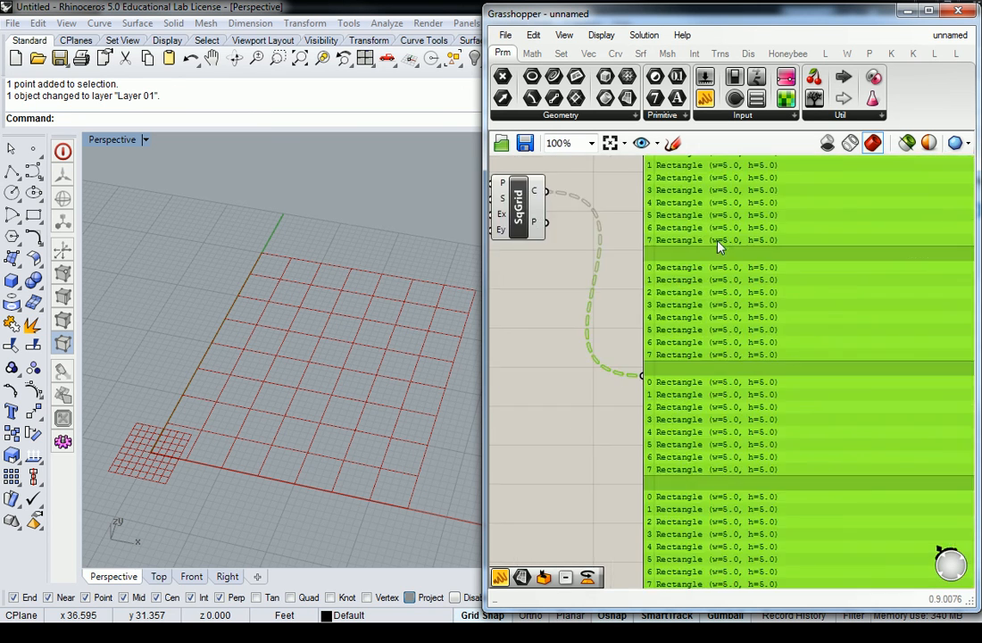
Step: Examine how the panel lists the grid cells by branch, comparing the list with the square grid and its sliders
right_drag(732, 220, 725, 305)
scroll(725, 304, up, 1)
scroll(559, 241, up, 1)
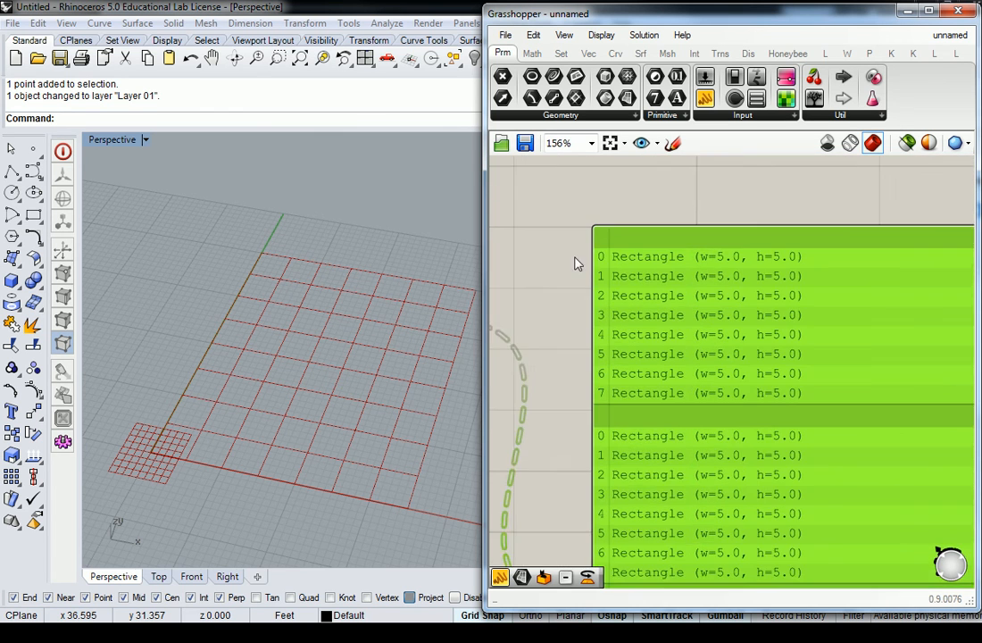
click(515, 218)
scroll(546, 221, down, 1)
right_drag(546, 222, 678, 226)
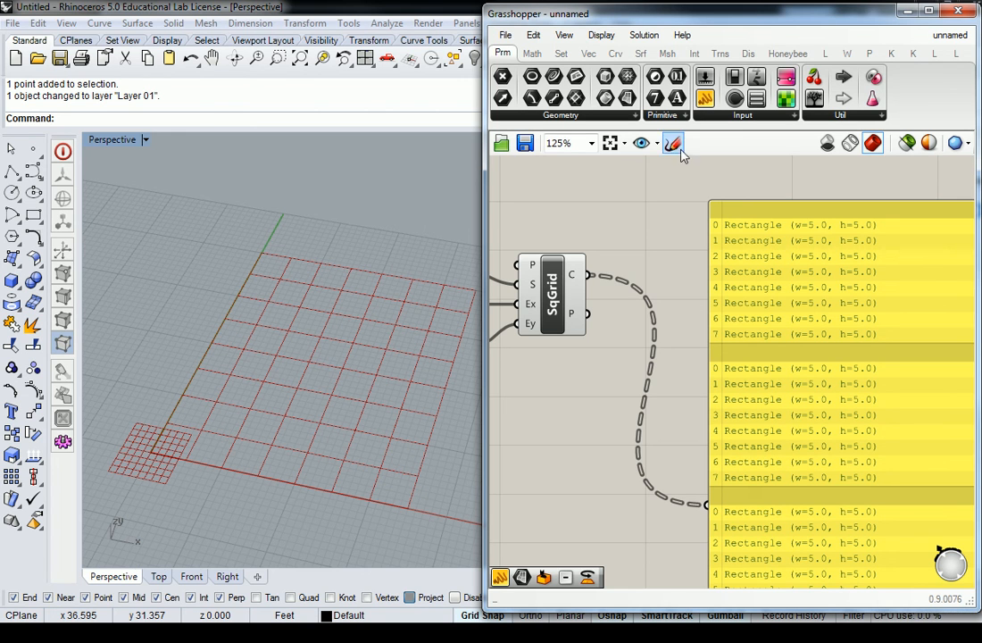
scroll(674, 170, down, 1)
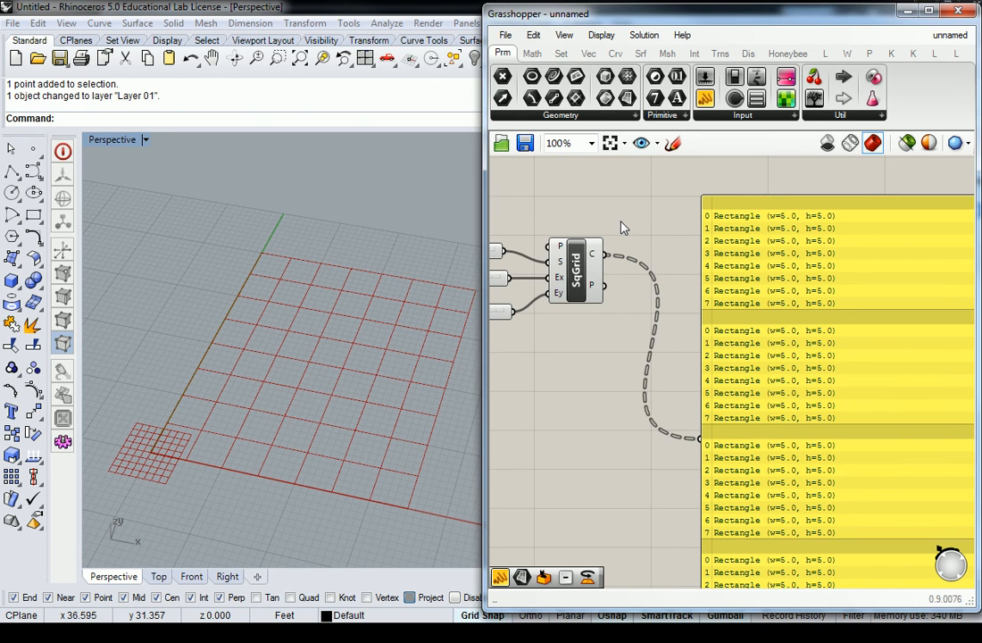
right_drag(623, 228, 733, 277)
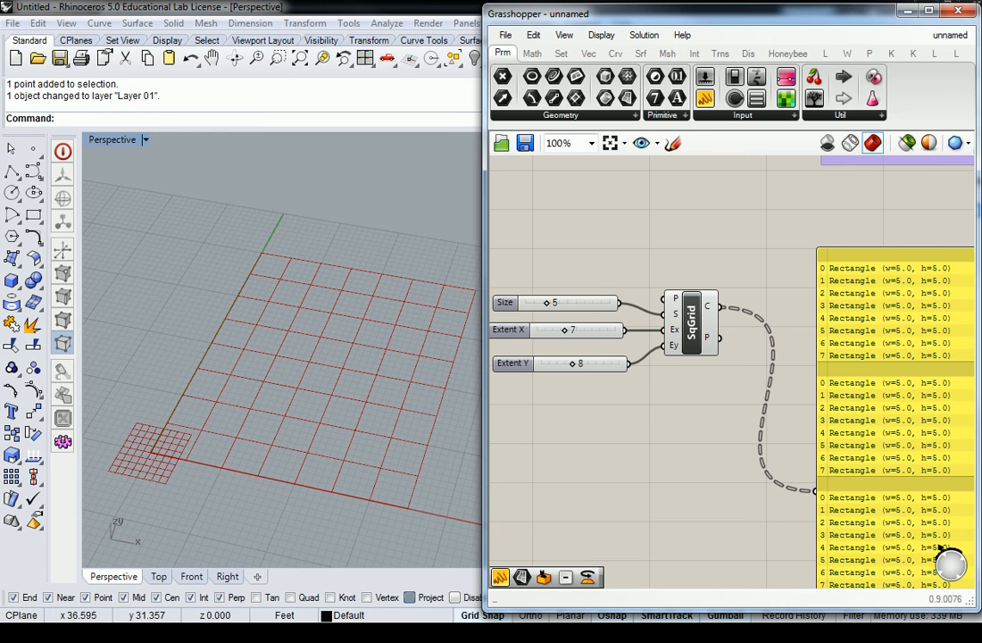
right_drag(807, 266, 699, 270)
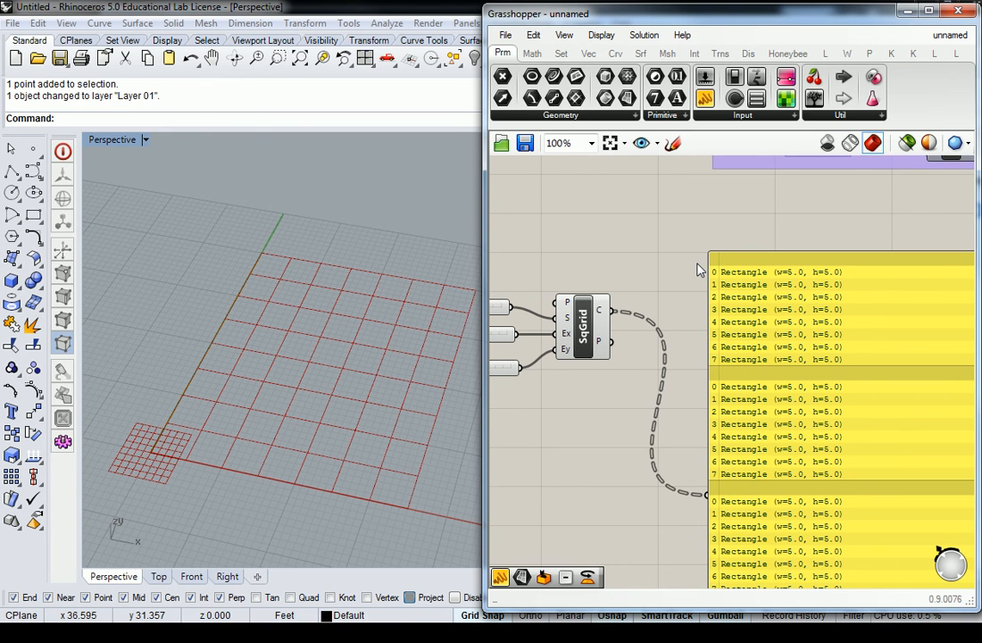
scroll(698, 263, down, 2)
right_drag(738, 222, 735, 254)
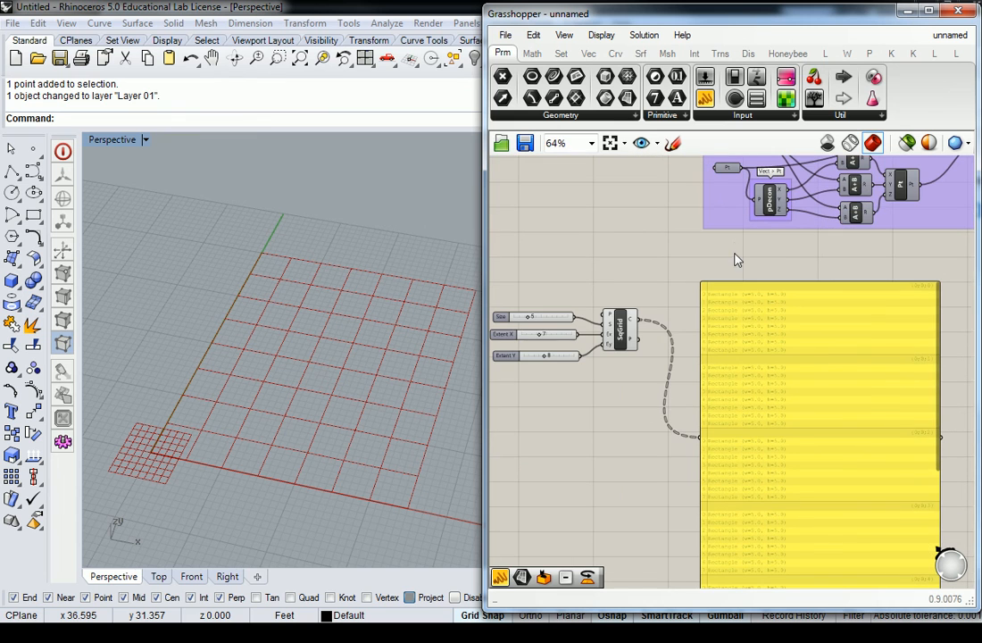
Step: Delete the large panel fed by the square grid's Cells output
click(790, 384)
key(Delete)
right_drag(741, 296, 686, 416)
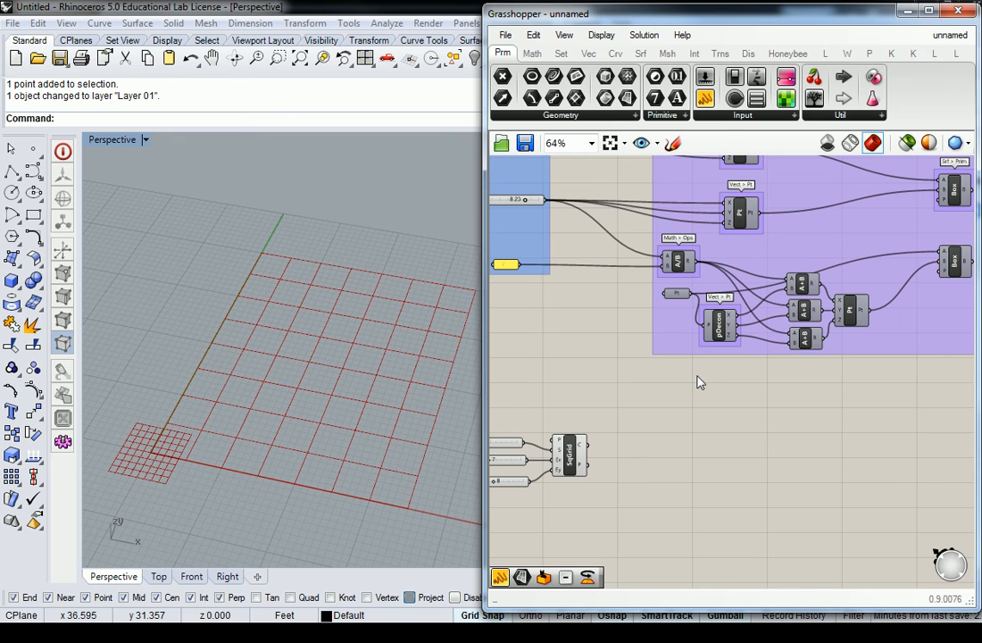
Step: Add a new empty panel and position it with some space to the right of the square grid component
scroll(698, 377, up, 1)
right_drag(698, 377, 786, 291)
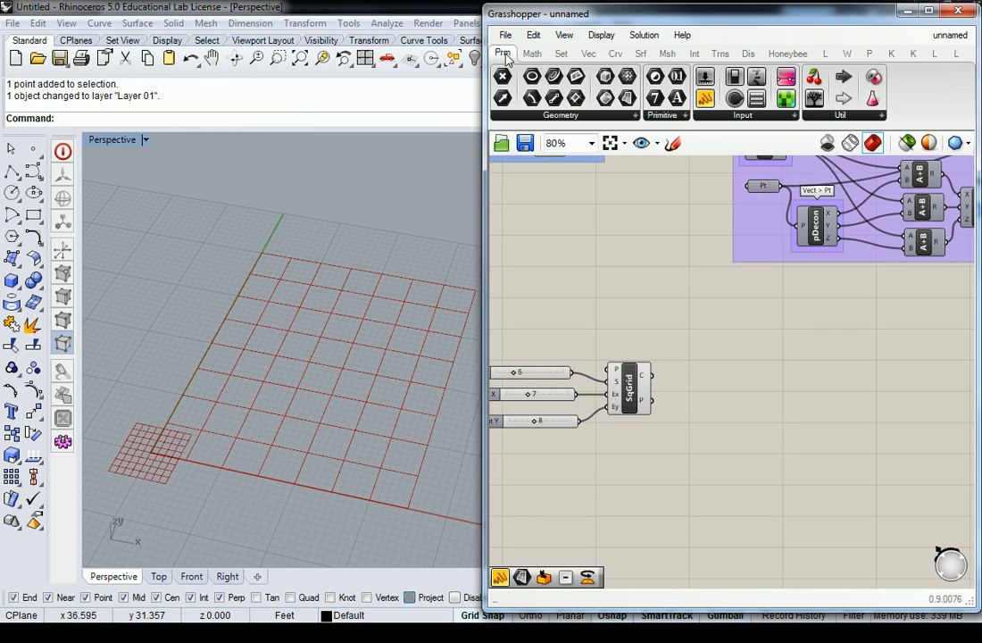
click(747, 115)
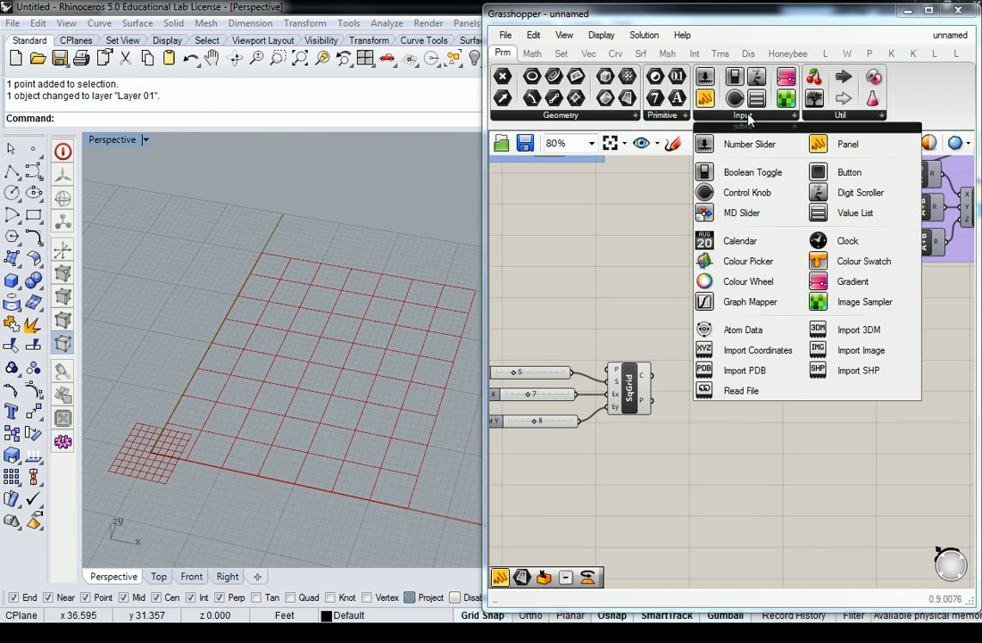
click(848, 150)
click(745, 355)
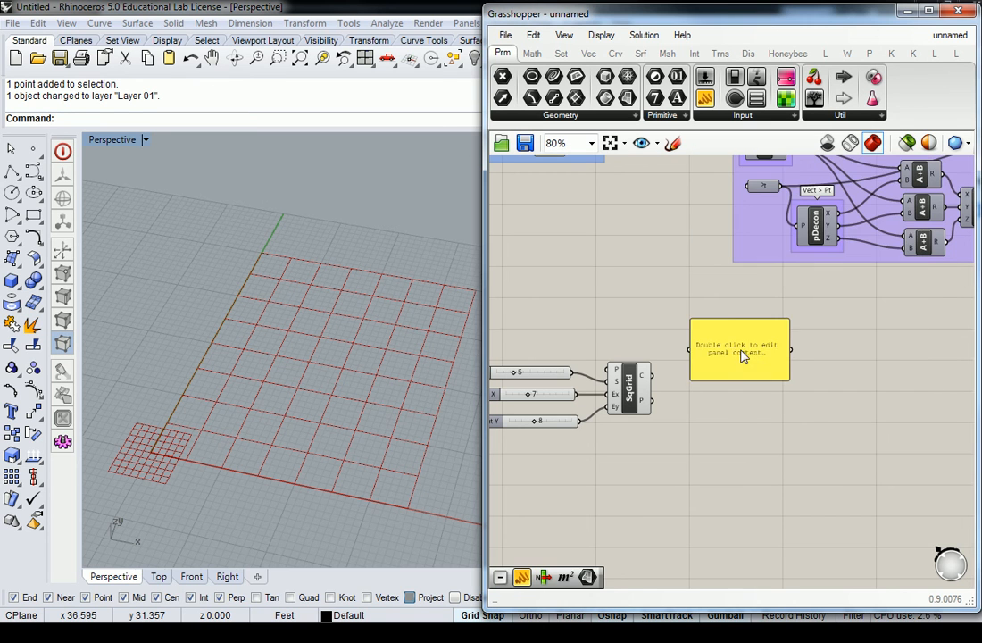
scroll(706, 359, up, 2)
scroll(668, 374, up, 3)
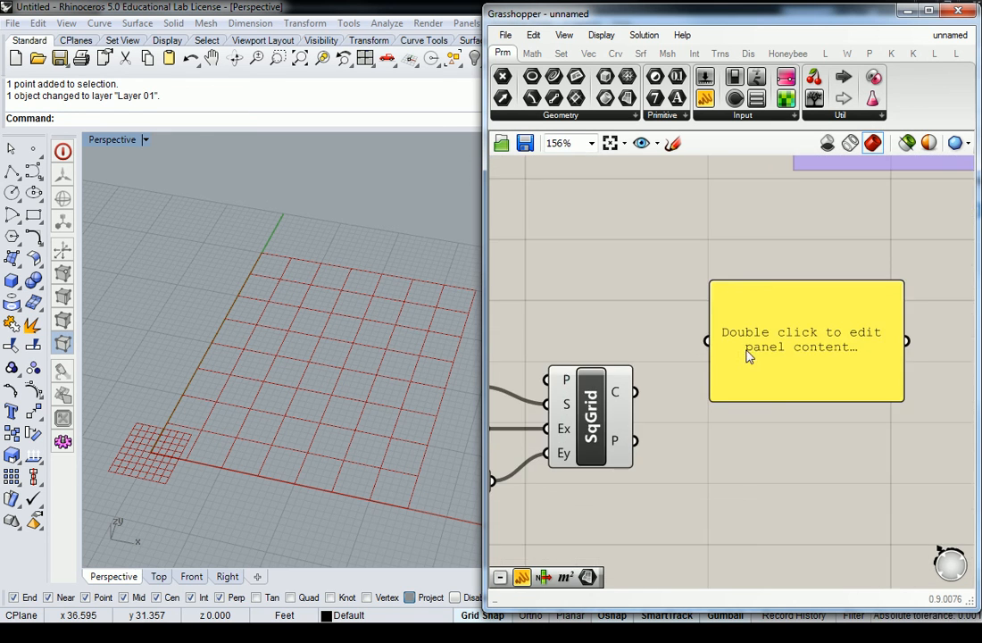
drag(743, 351, 802, 377)
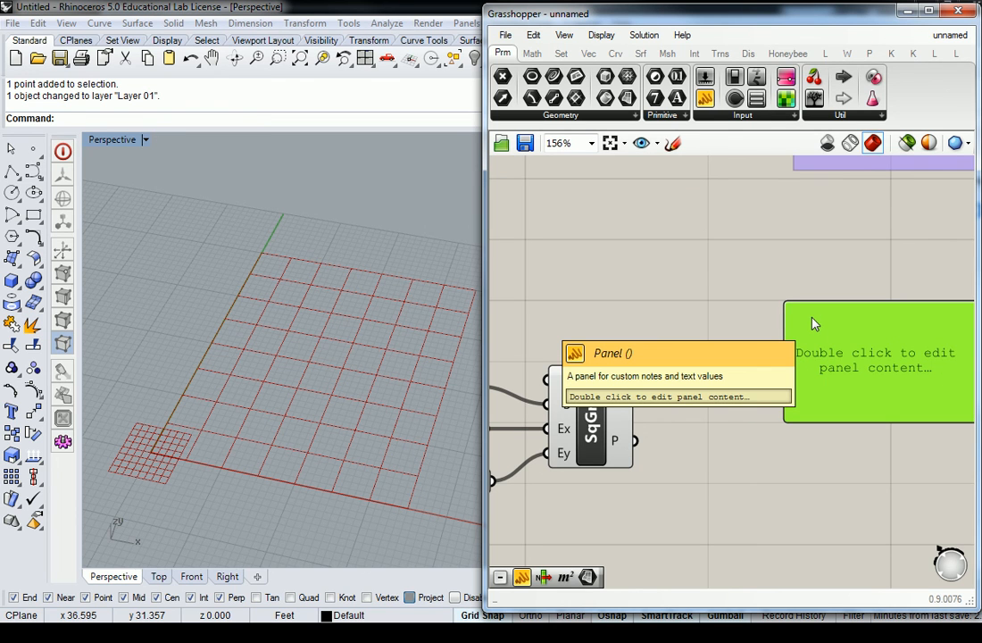
Step: Feed the new panel from the square grid's Cells output and enlarge it to show the first branches of cell data
mouse_move(618, 399)
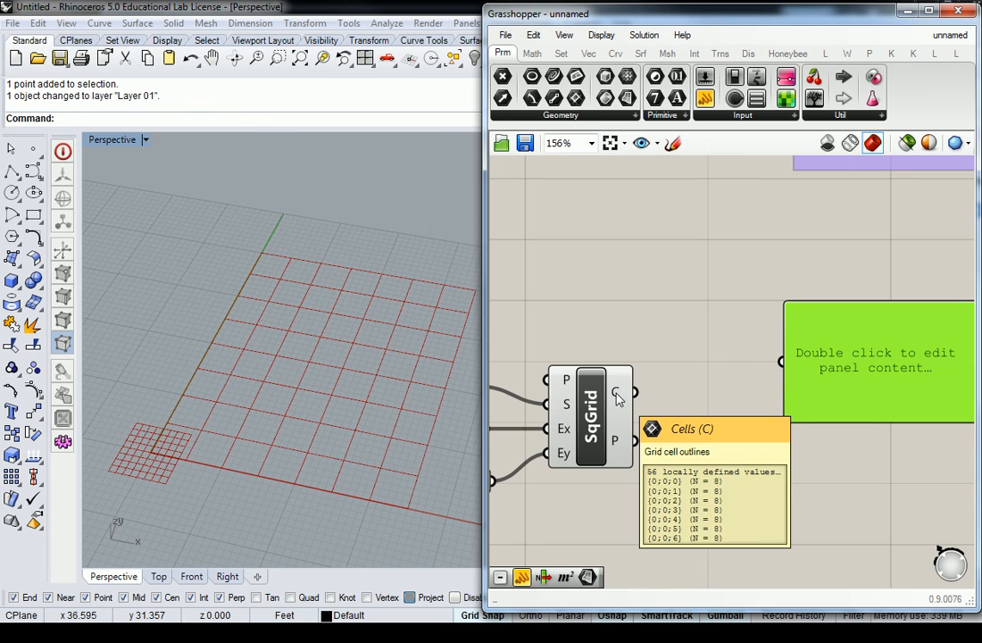
drag(619, 398, 782, 361)
right_drag(866, 373, 752, 419)
scroll(784, 411, down, 3)
drag(784, 411, 934, 518)
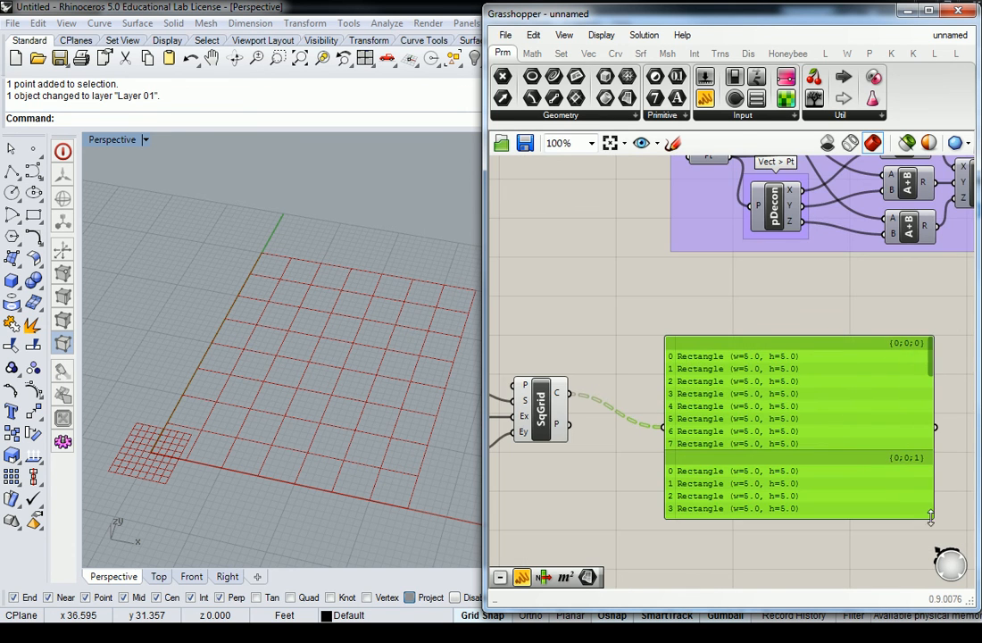